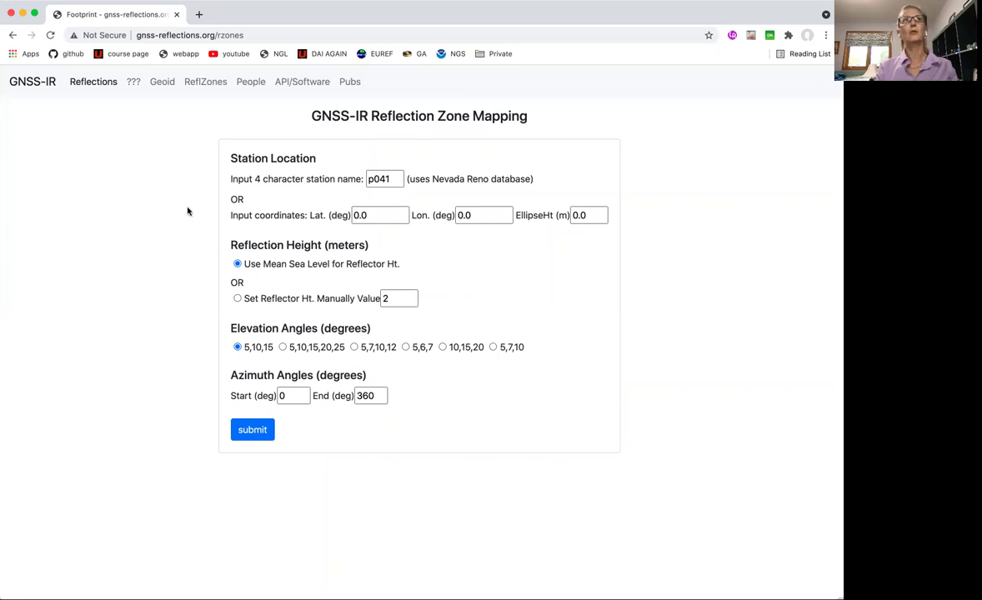
Open the main Reflections web app page with its example, RINEX upload and archive forms
left_click(98, 81)
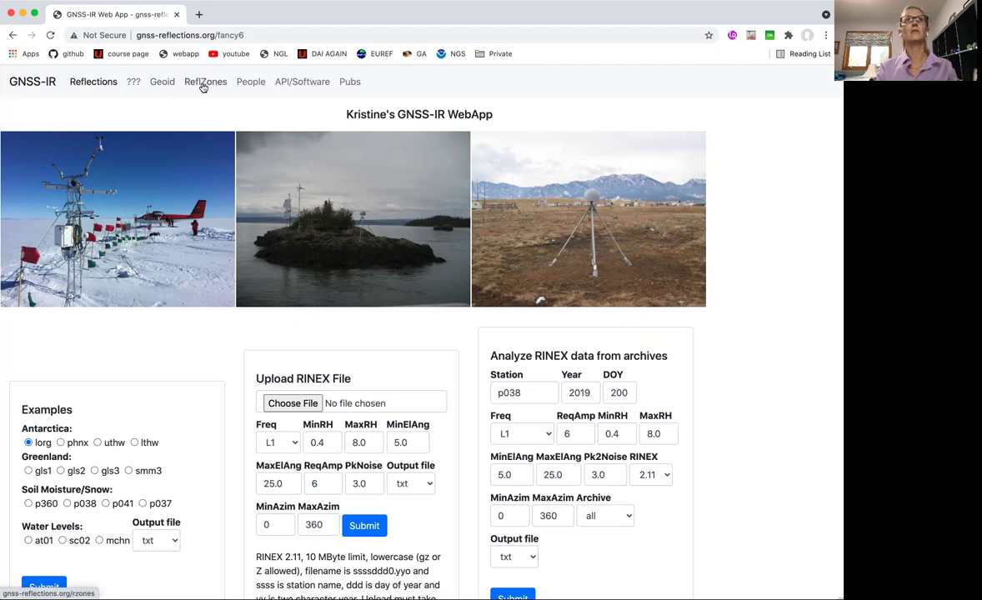
Back on the form, submit station p041 with default settings, which flags the 1744 m height as too big
left_click(203, 84)
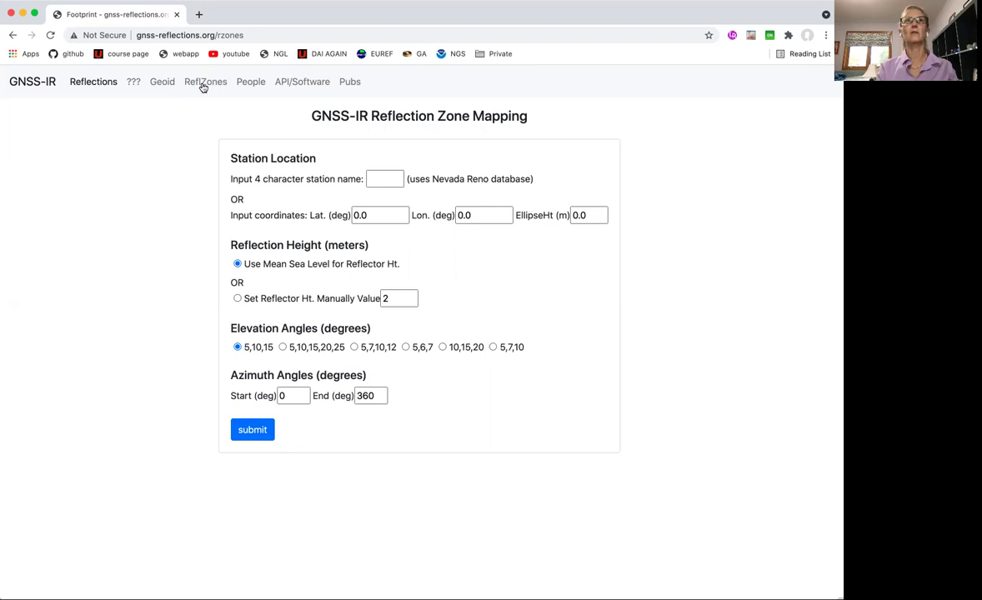
left_click(370, 175)
type("p041")
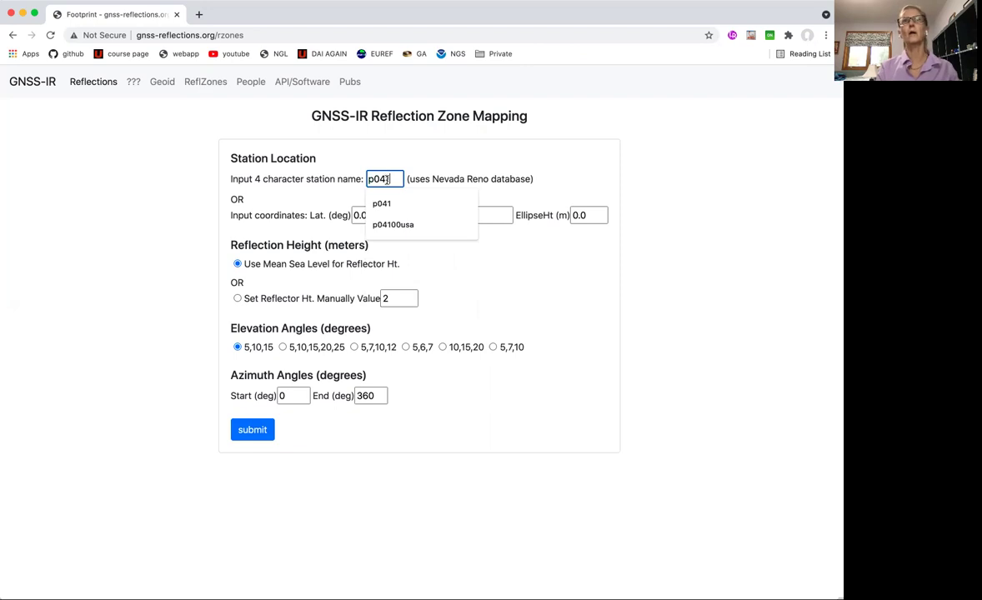
left_click(385, 210)
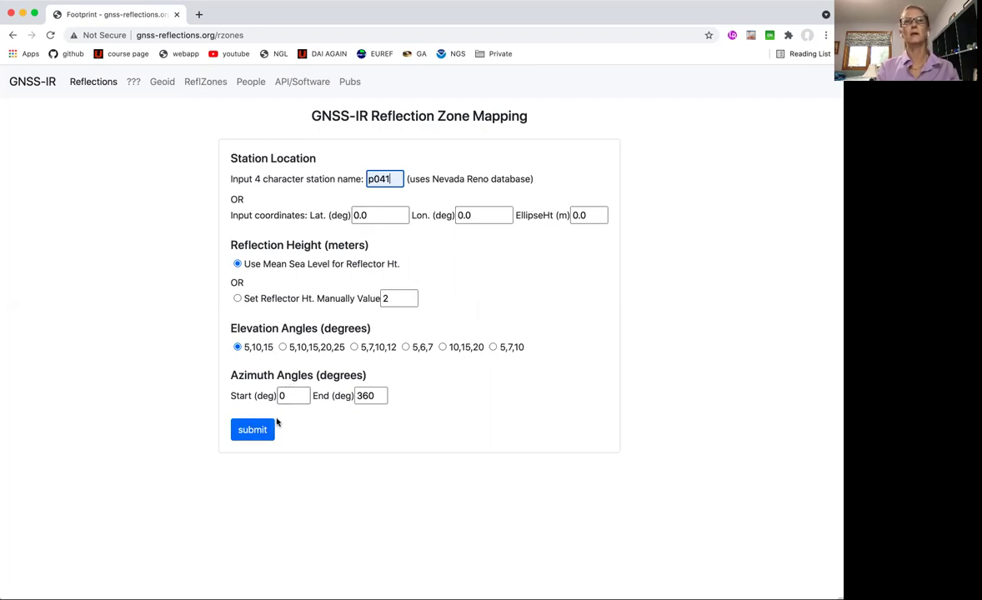
left_click(252, 430)
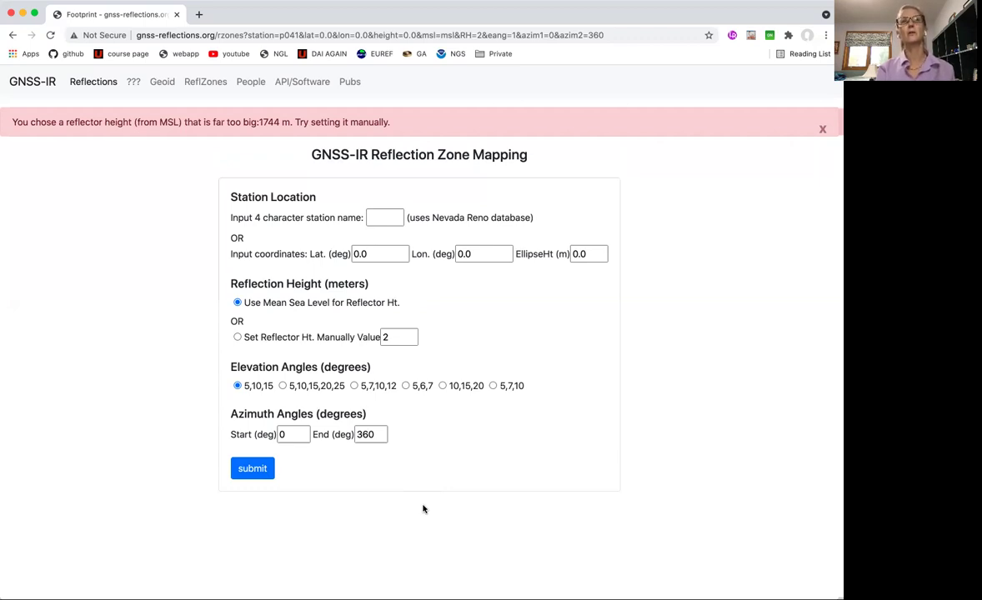
Map p041 at a manual 2.0 m reflector height with elevations 5,10,15,20,25 and azimuths 0–360
left_click(238, 338)
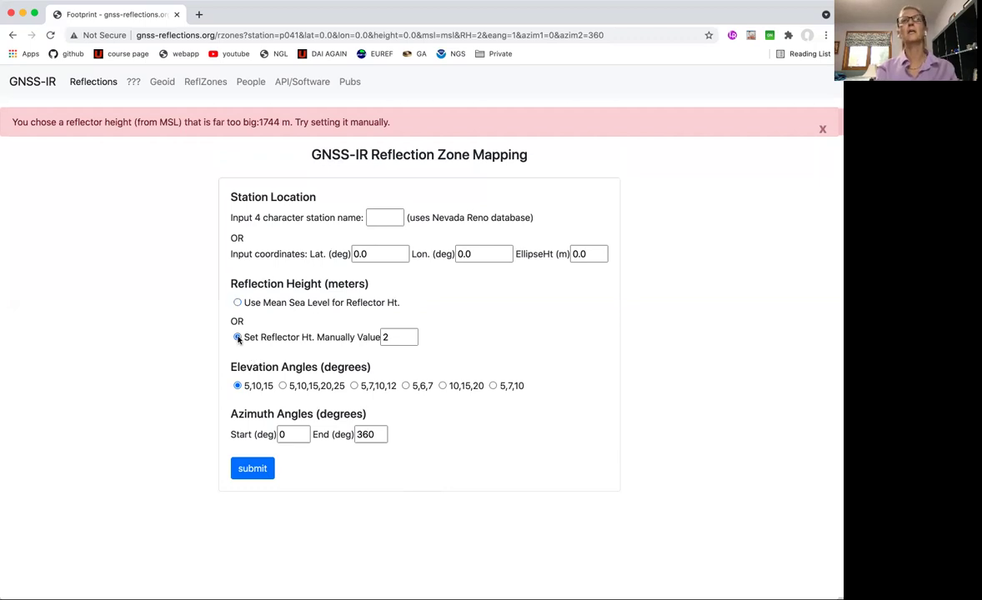
left_click(372, 216)
type("p041")
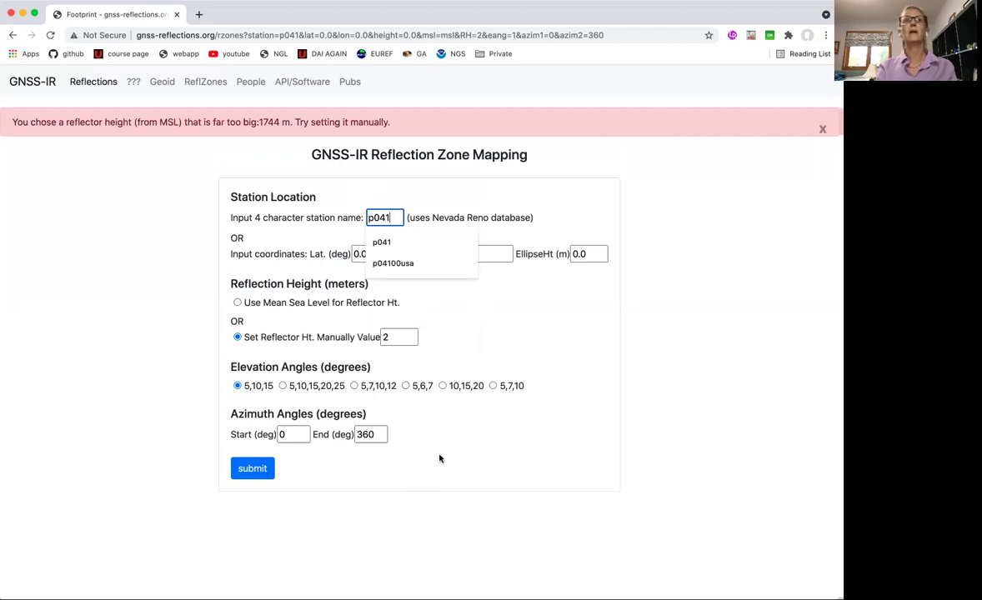
left_click(283, 385)
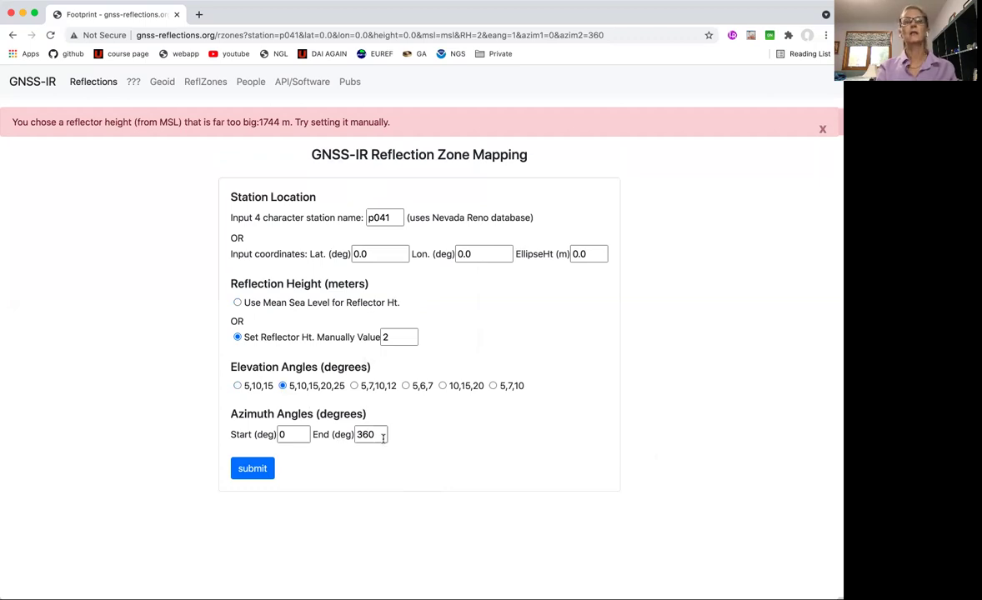
left_click(260, 469)
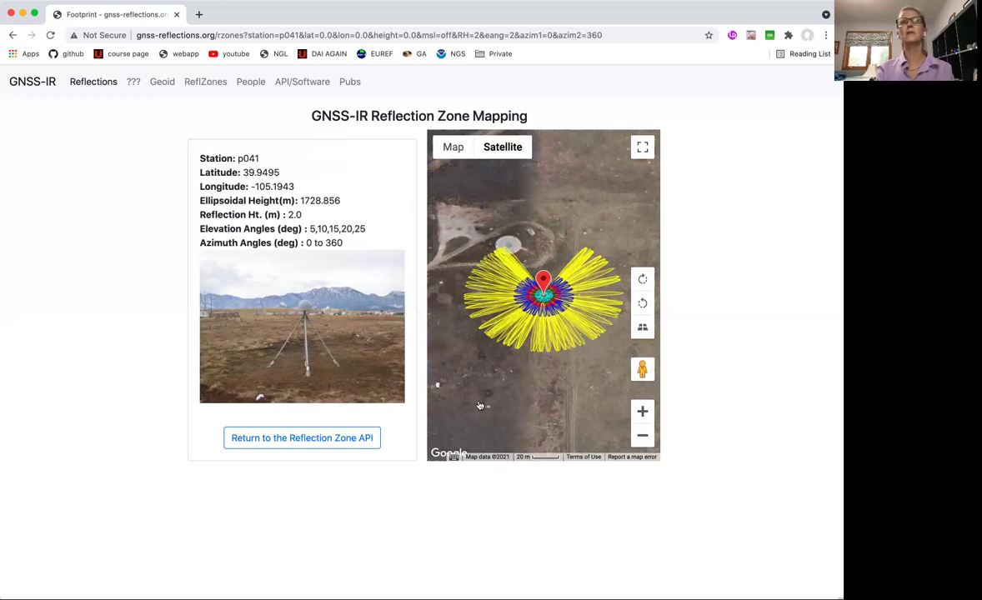
Resubmit p041 with manual 2 m height, elevations 5–25 and the end azimuth changed to 180
left_click(367, 449)
left_click(379, 177)
type("p041")
left_click(390, 207)
left_click(236, 298)
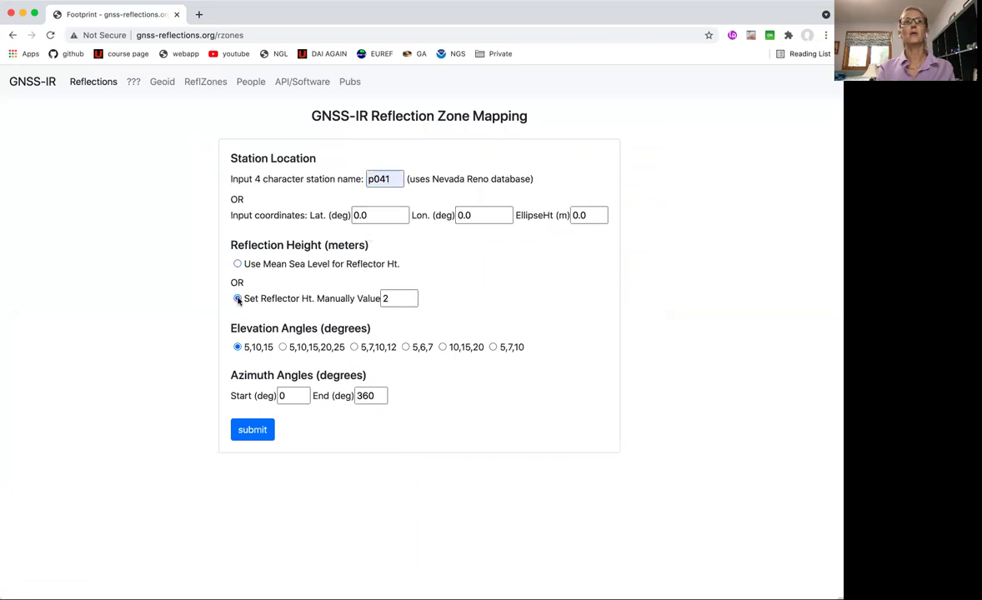
left_click(283, 347)
double_click(360, 396)
type("180")
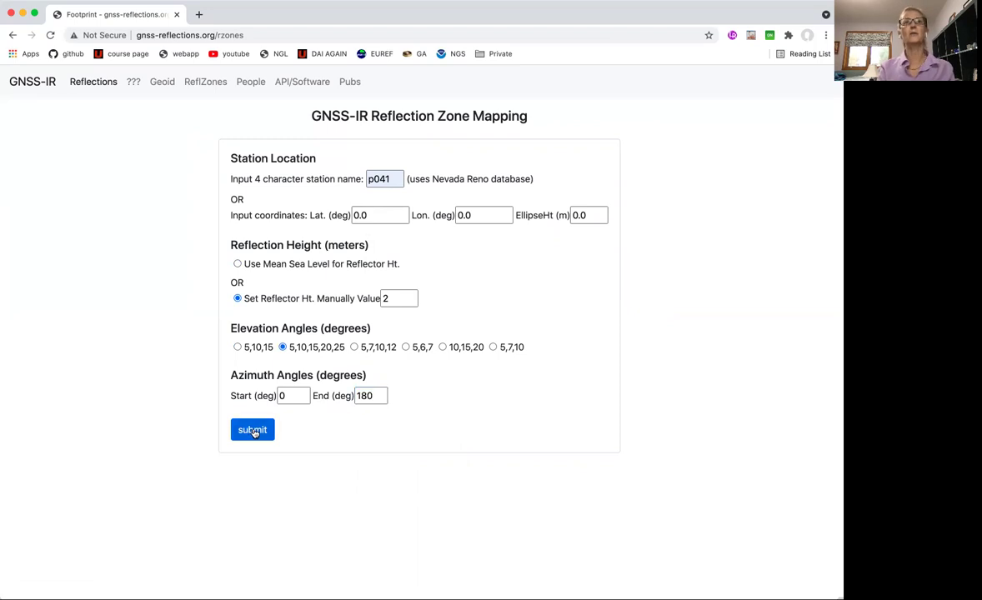
left_click(252, 430)
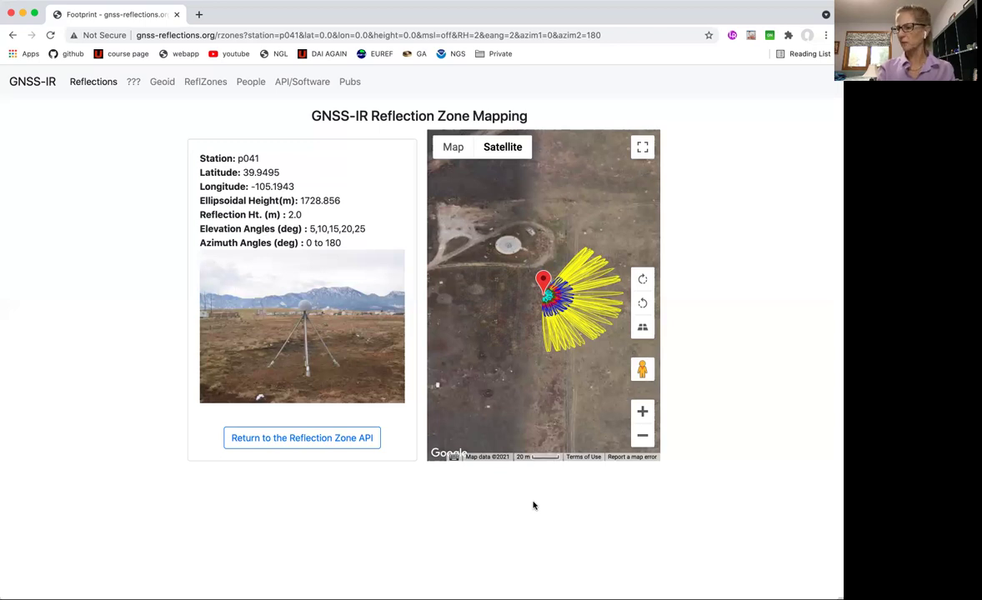
Map station smm3 with a manual 15 m reflector height, elevations 5,10,15 and azimuths 0–360
left_click(345, 450)
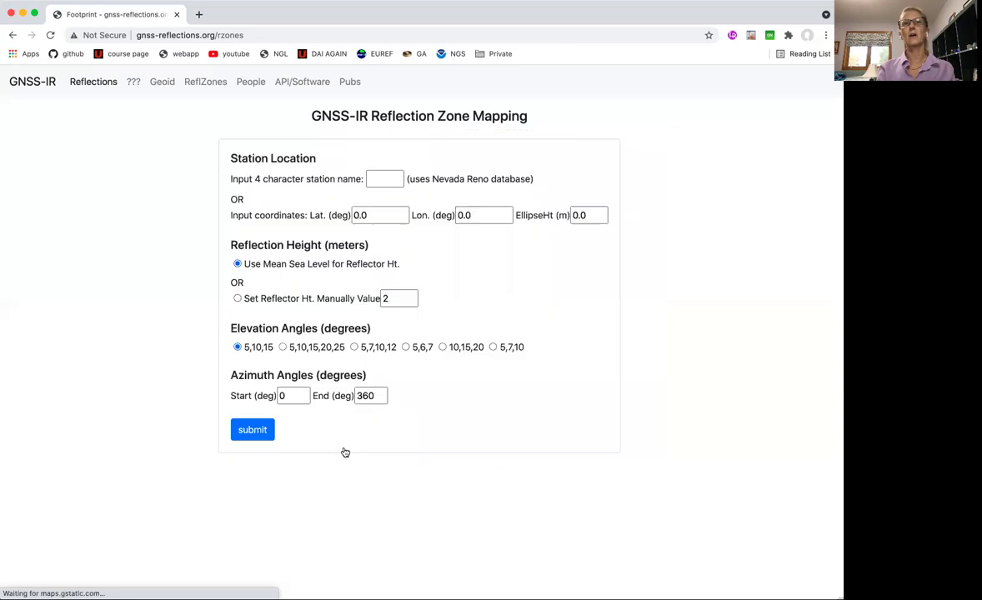
left_click(382, 179)
type("smm3")
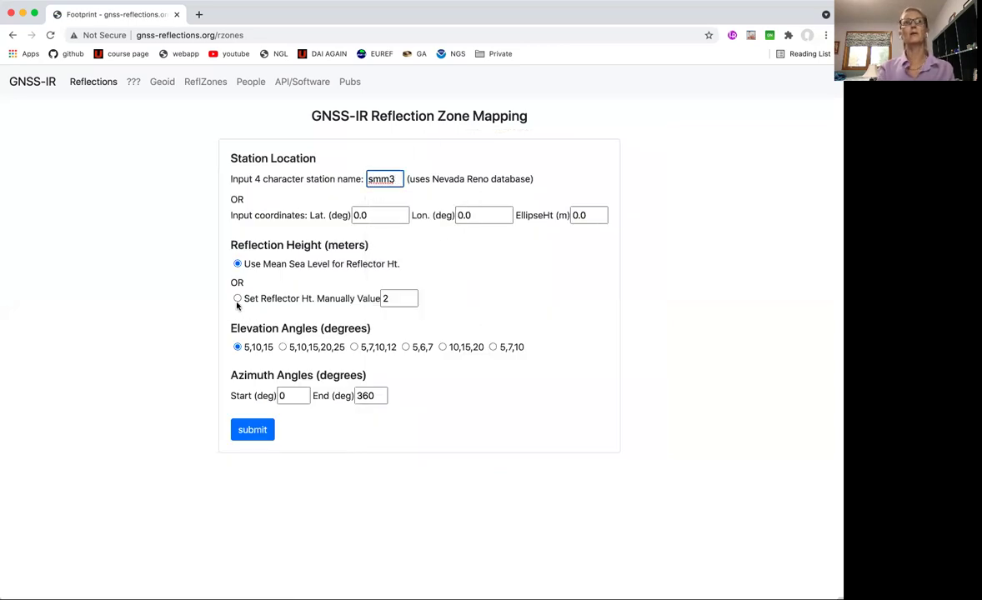
left_click(237, 298)
left_click(393, 299)
key("BackSpace")
type("15")
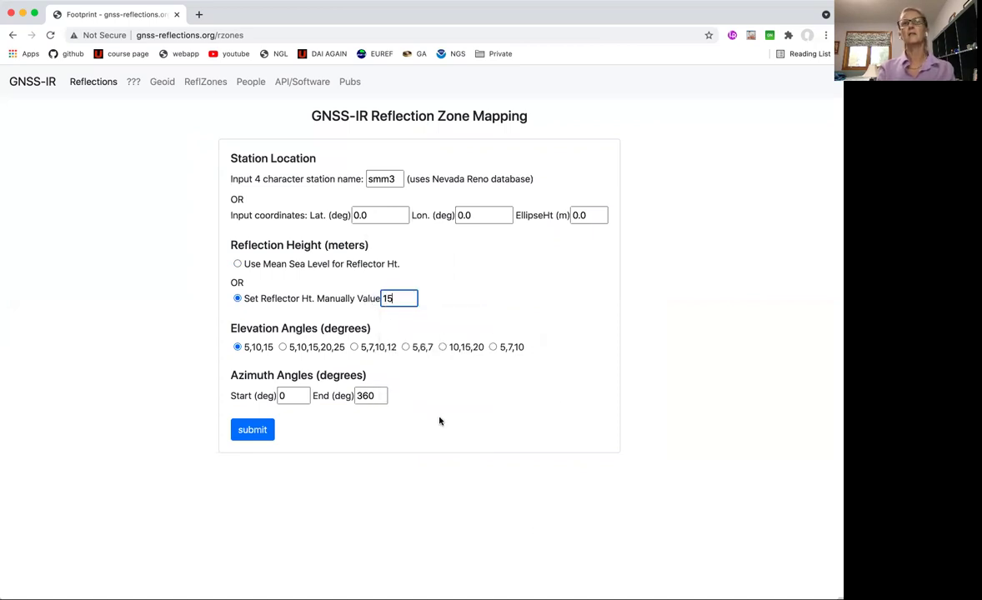
left_click(253, 430)
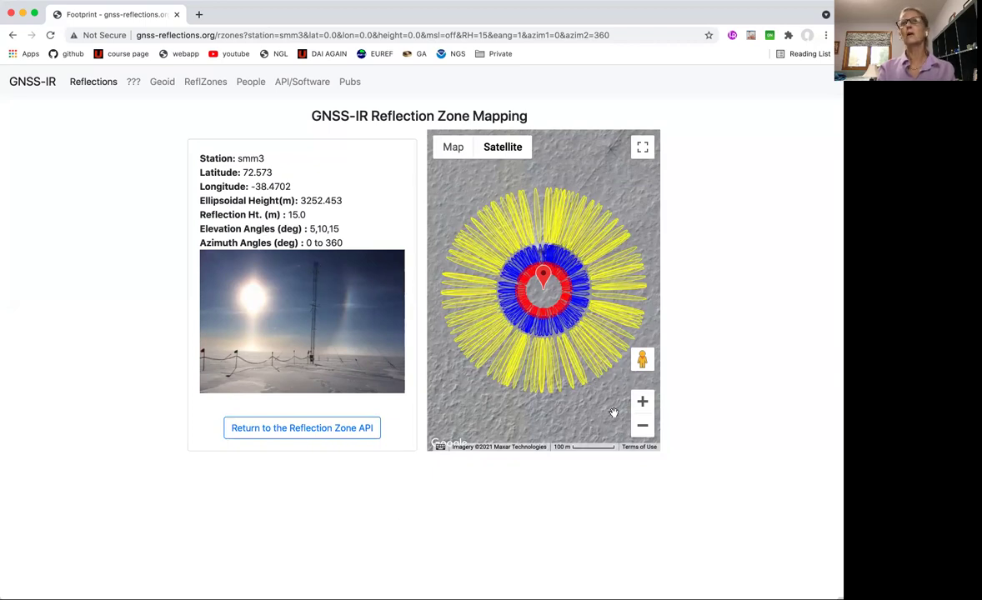
left_click(642, 403)
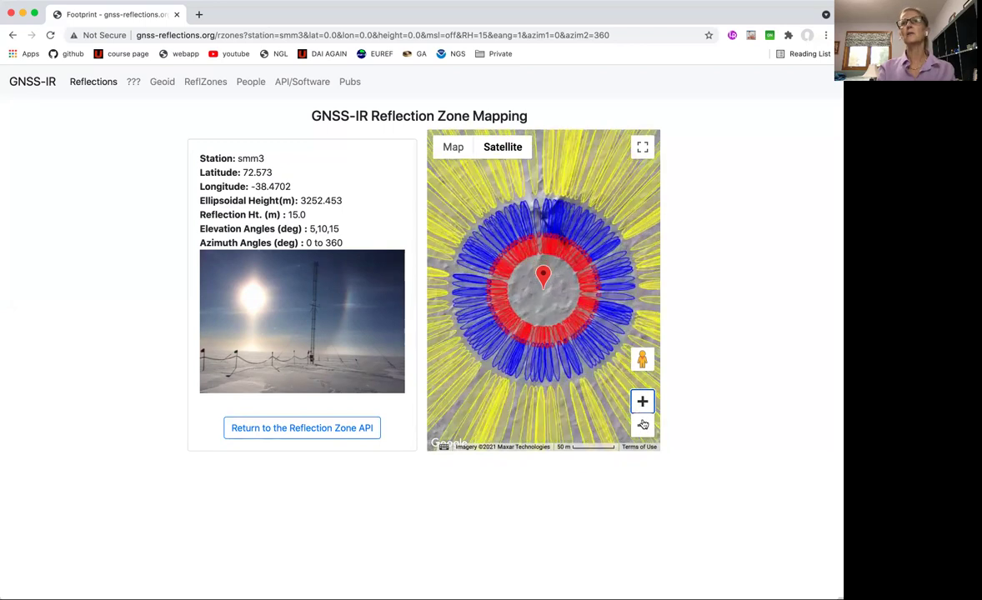
left_click(643, 426)
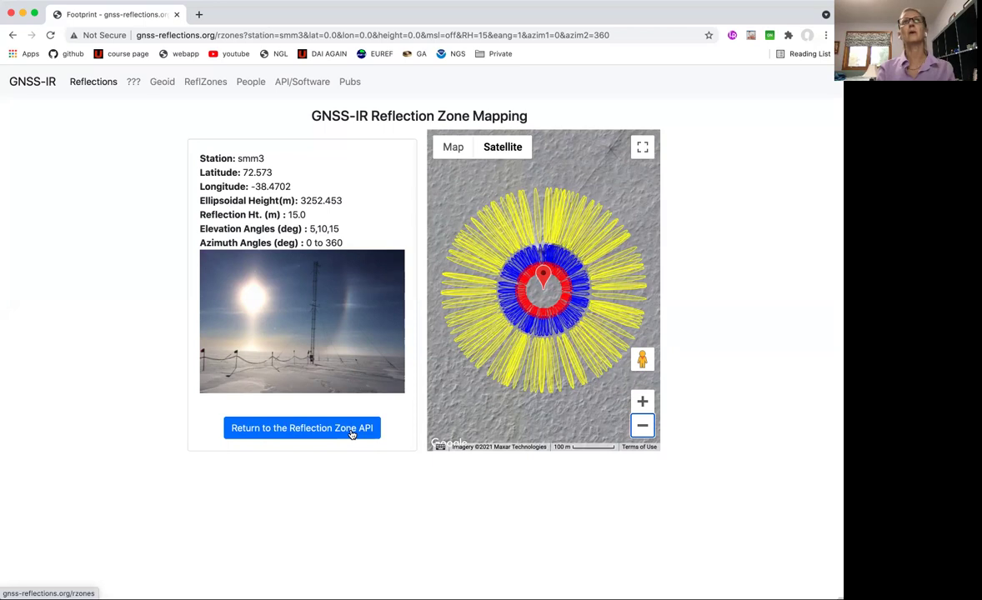
Edit the page URL to set azim1 to 90 and azim2 to 180, then reload the smm3 map
left_click(556, 35)
left_click(556, 36)
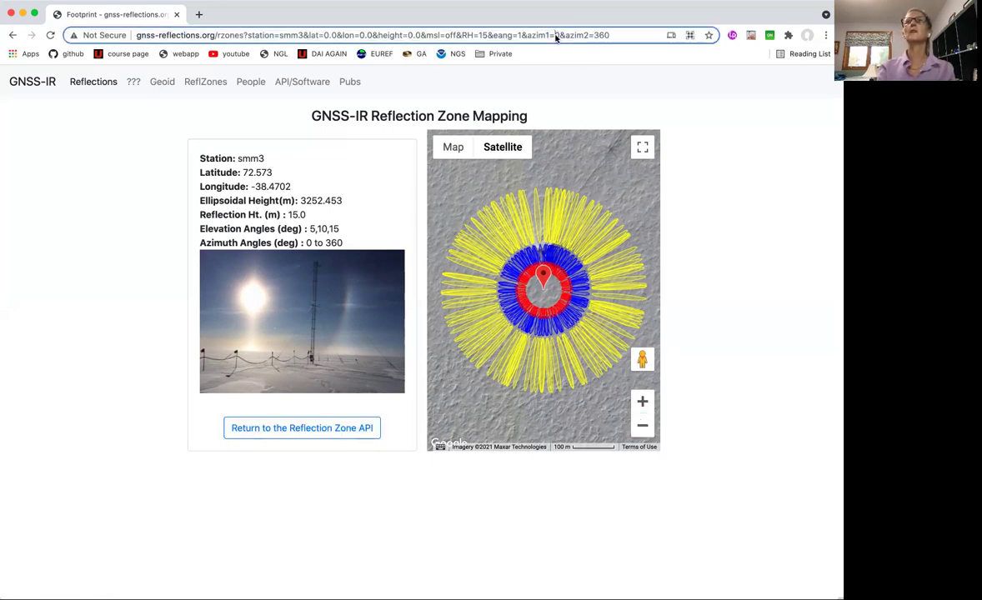
type("9")
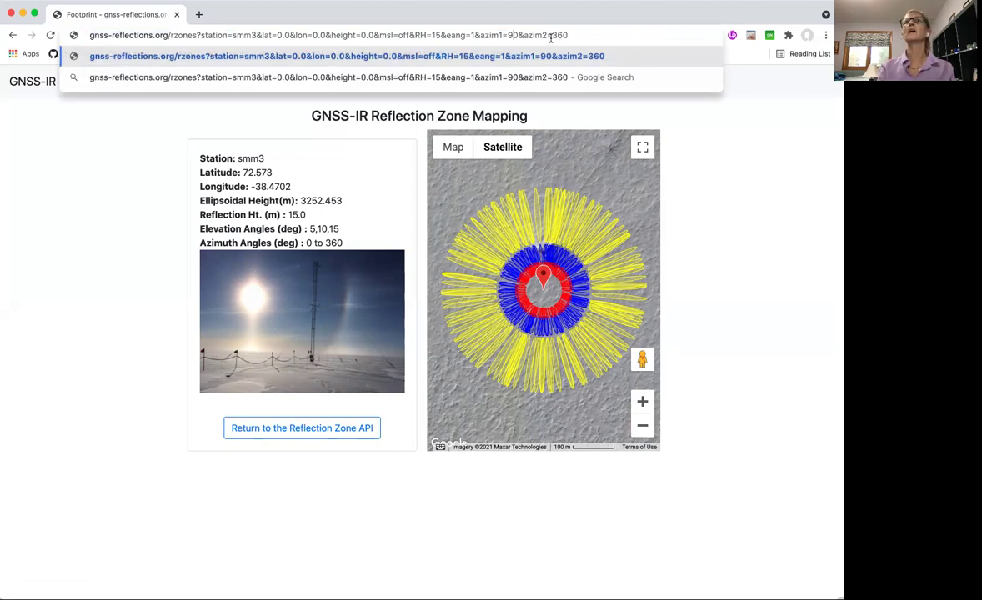
double_click(583, 35)
type("180")
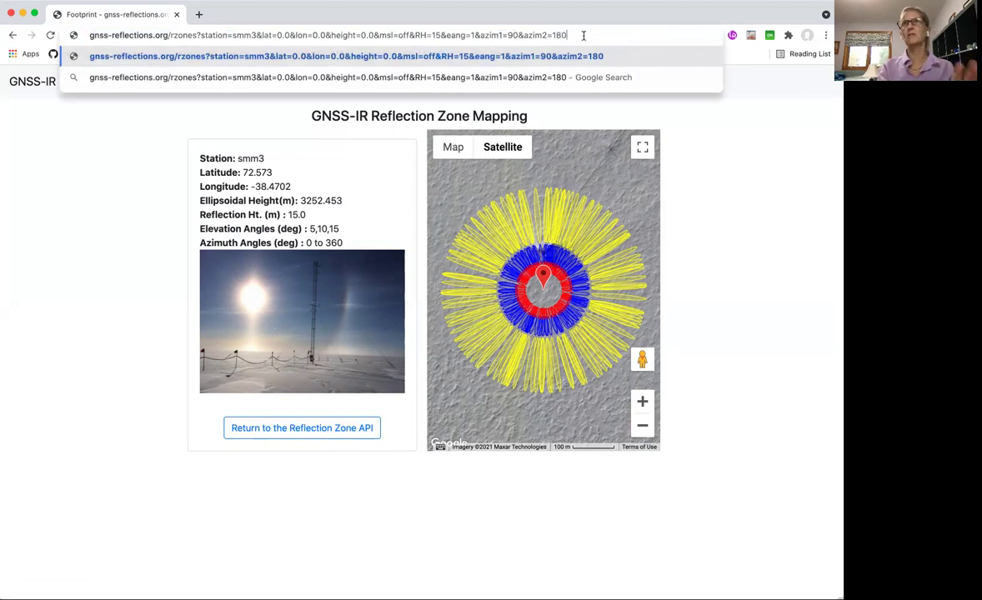
key("Return")
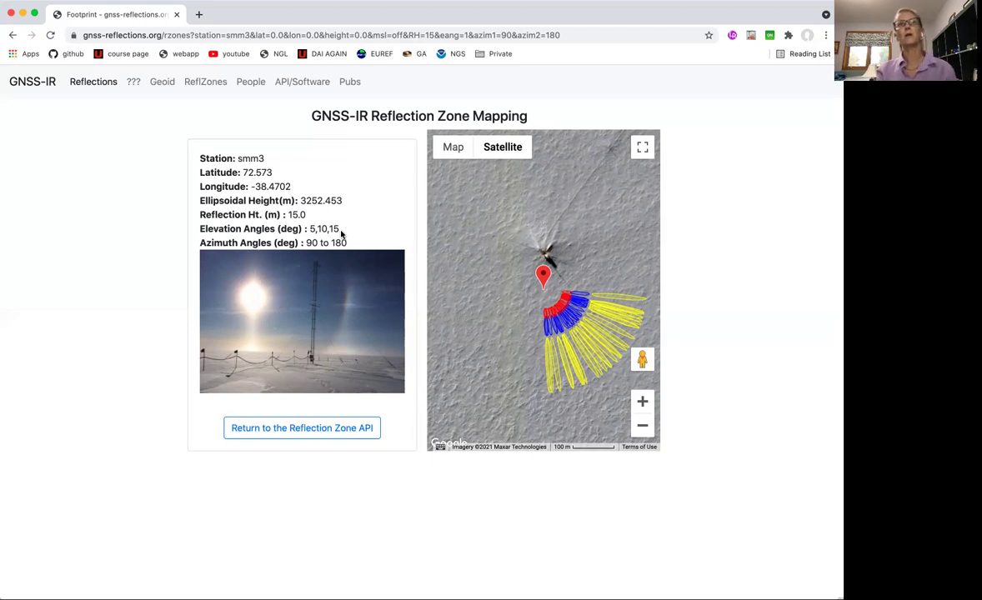
Return to the form and enter station at01, keeping the default height, elevations and azimuths
left_click(341, 430)
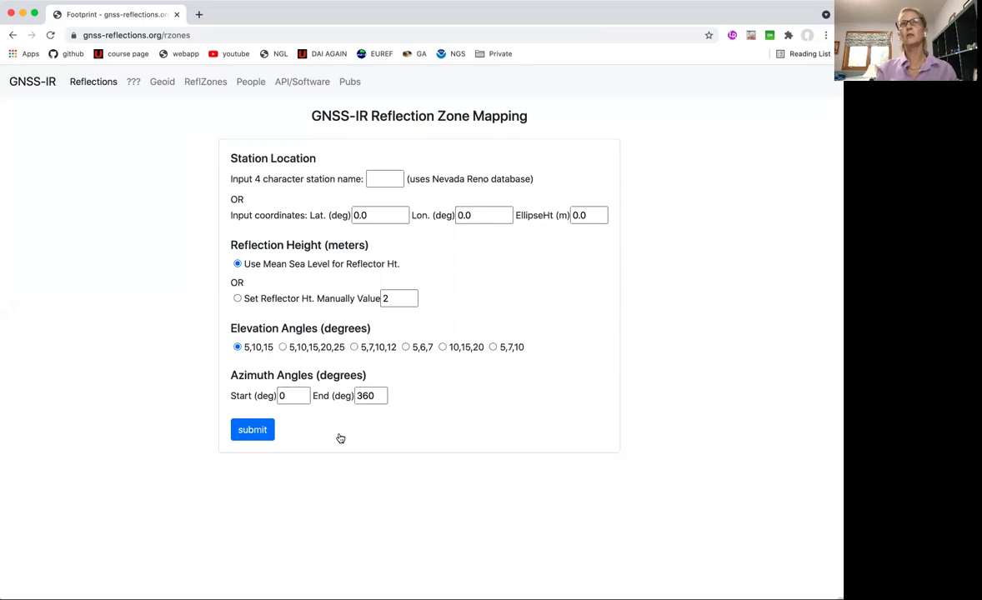
left_click(374, 178)
type("at01")
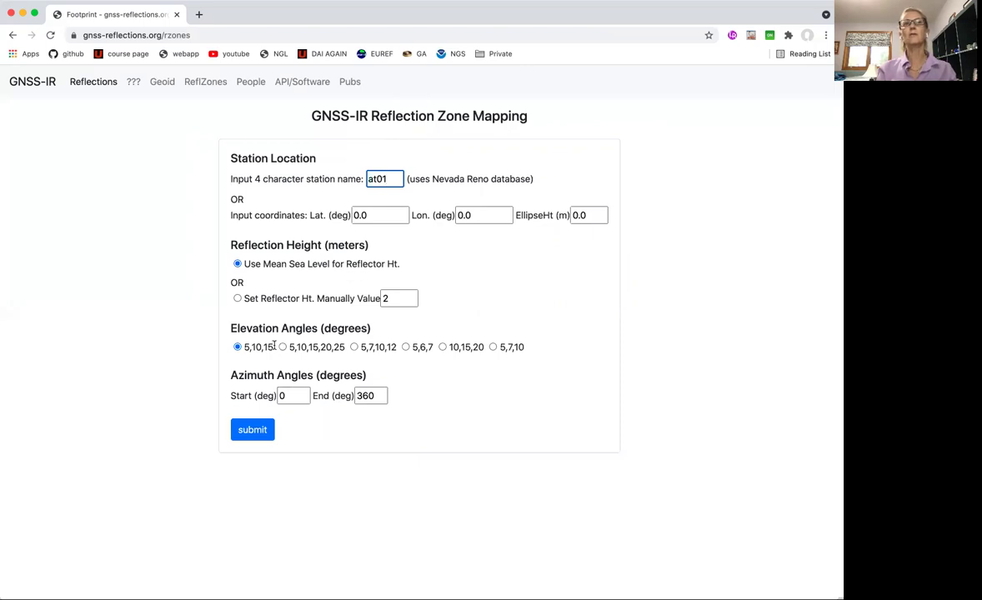
Submit at01 to map its zones at the 12.32 m sea-level height, then return to the form
left_click(253, 431)
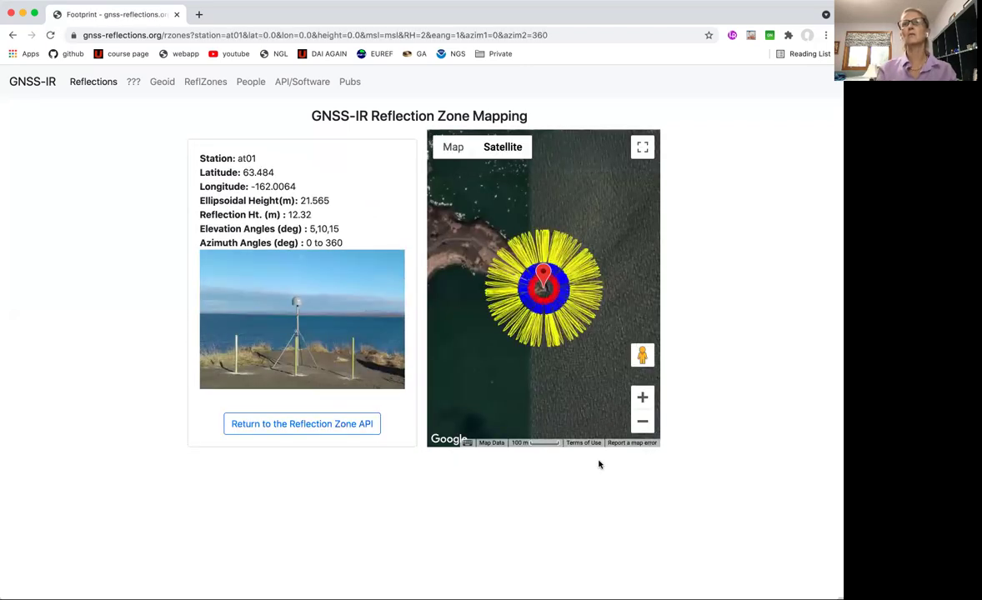
left_click(643, 399)
left_click(643, 399)
left_click(643, 398)
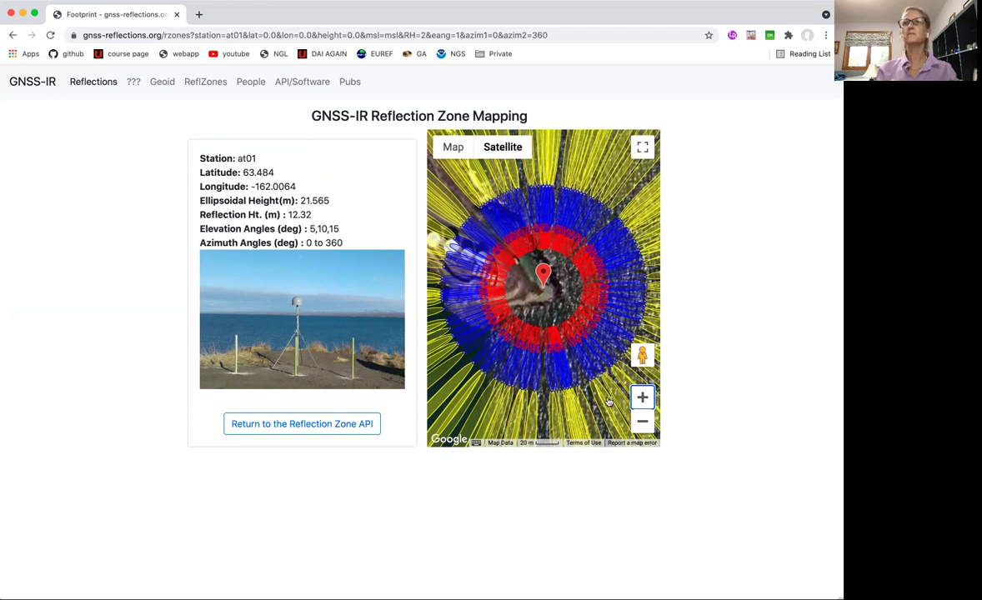
left_click(643, 422)
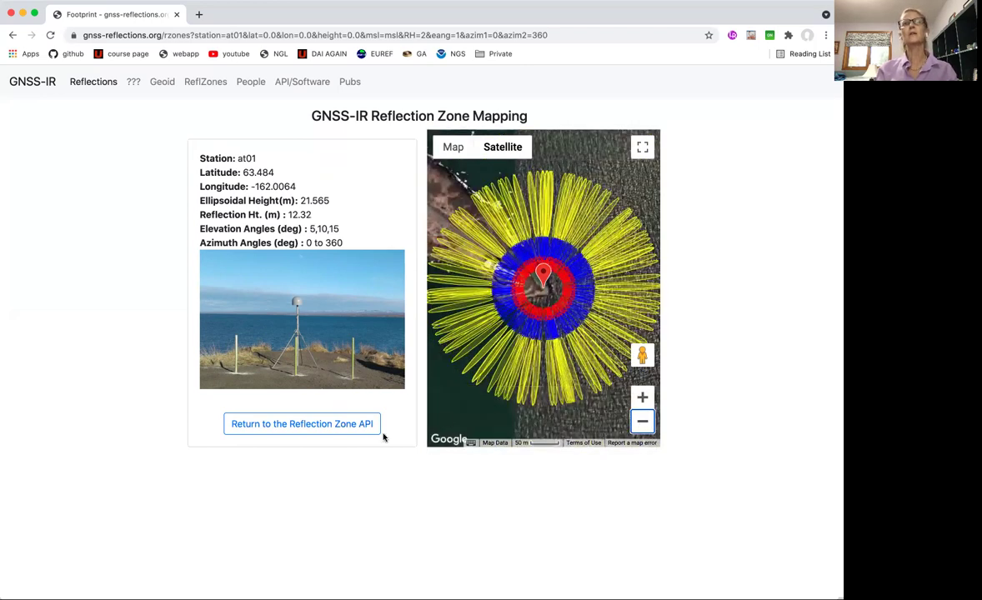
left_click(367, 426)
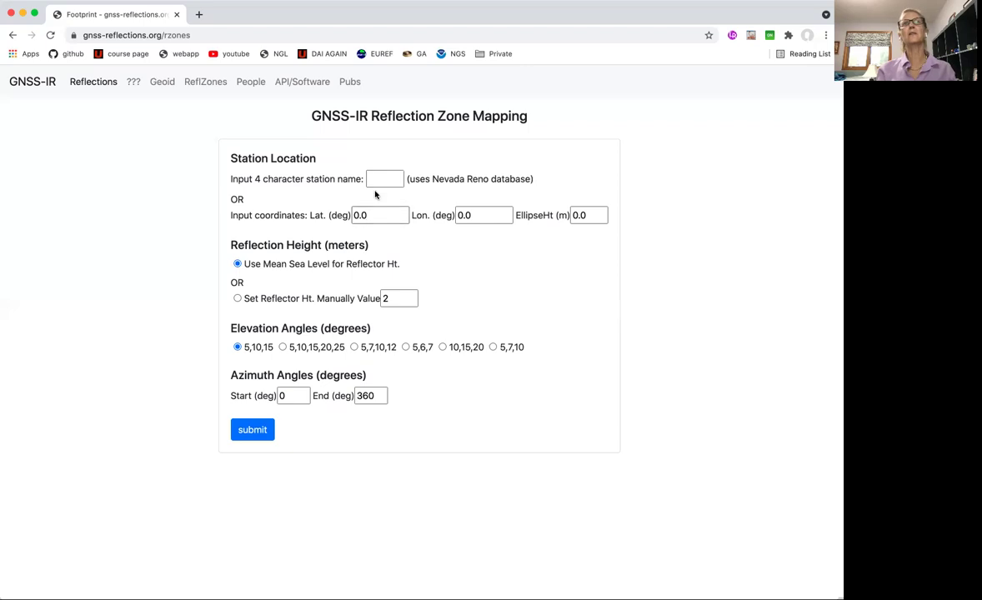
Submit at01 with Use Mean Sea Level height, Start azimuth 30 and End azimuth 240
left_click(377, 180)
type("at01")
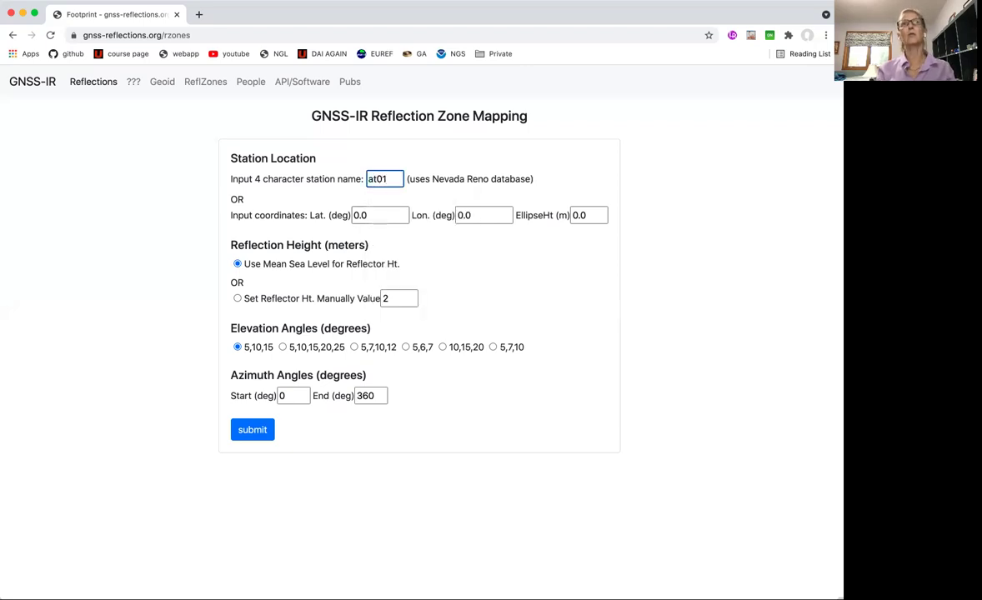
left_click(237, 299)
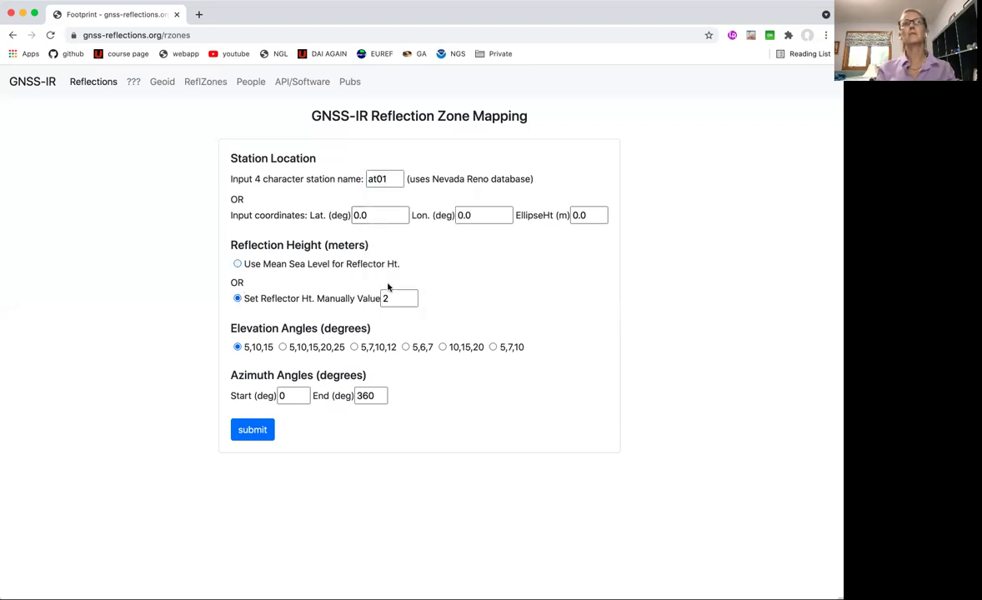
left_click(237, 264)
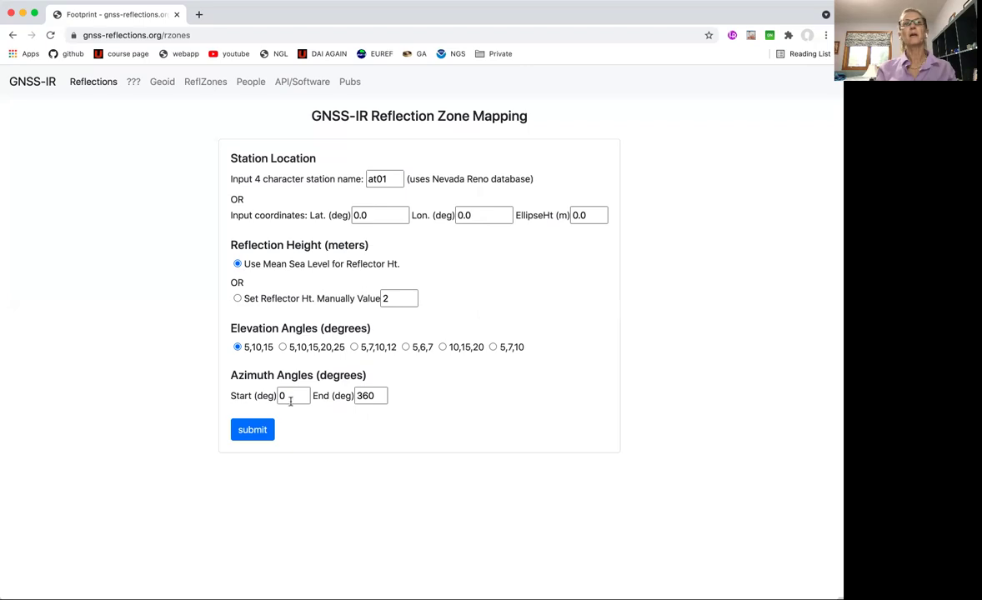
double_click(289, 397)
type("45")
key("Tab")
type("240")
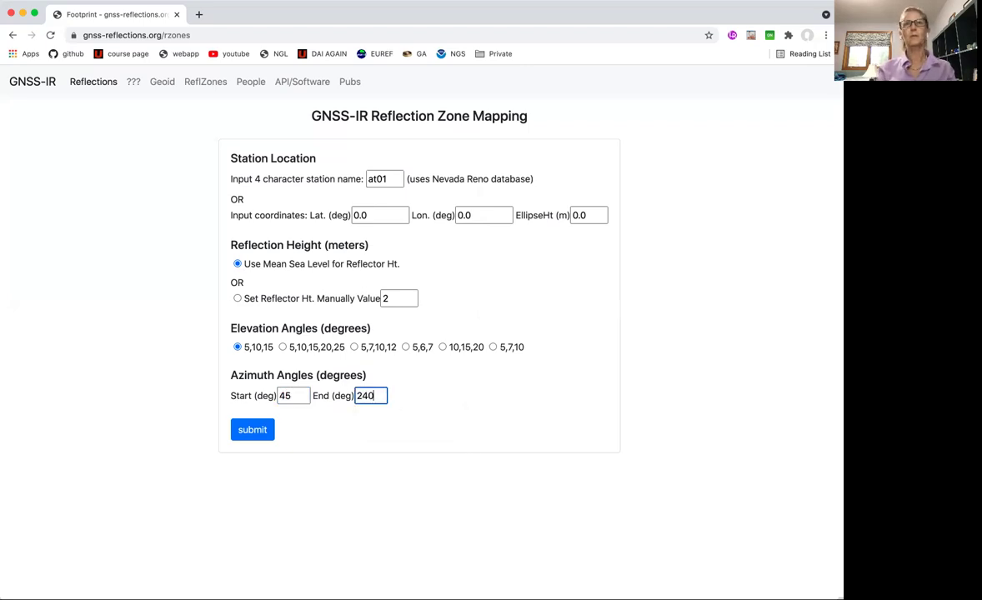
key("shift+Tab")
type("30")
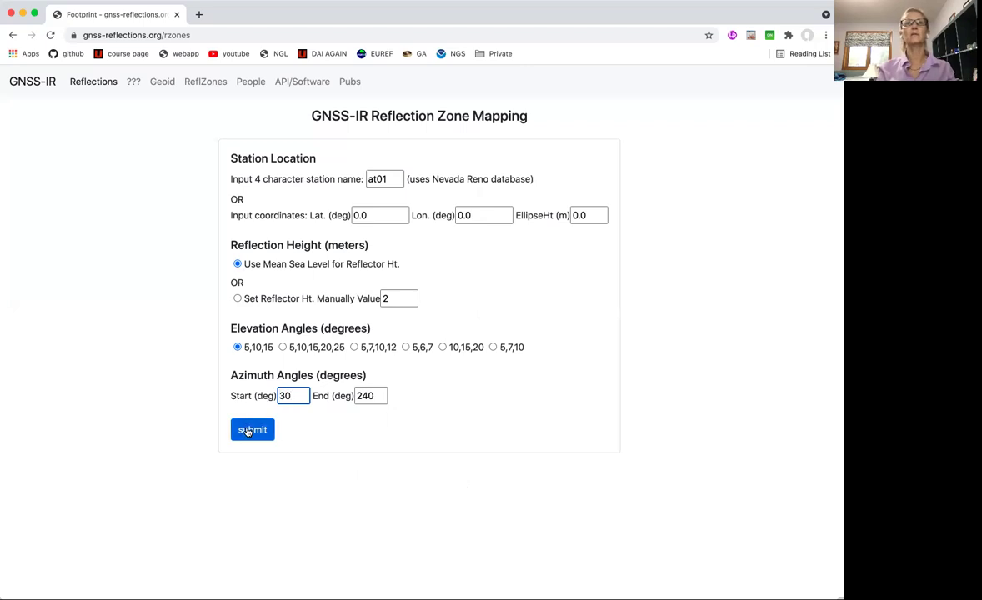
left_click(251, 430)
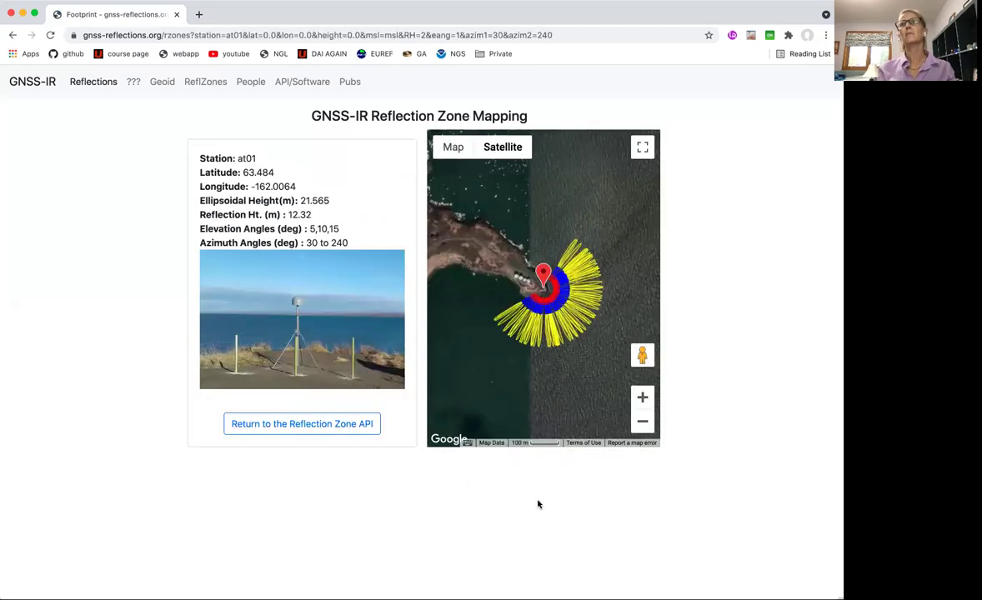
Zoom the at01 satellite map in two levels around the 30–240° ellipses
left_click(641, 404)
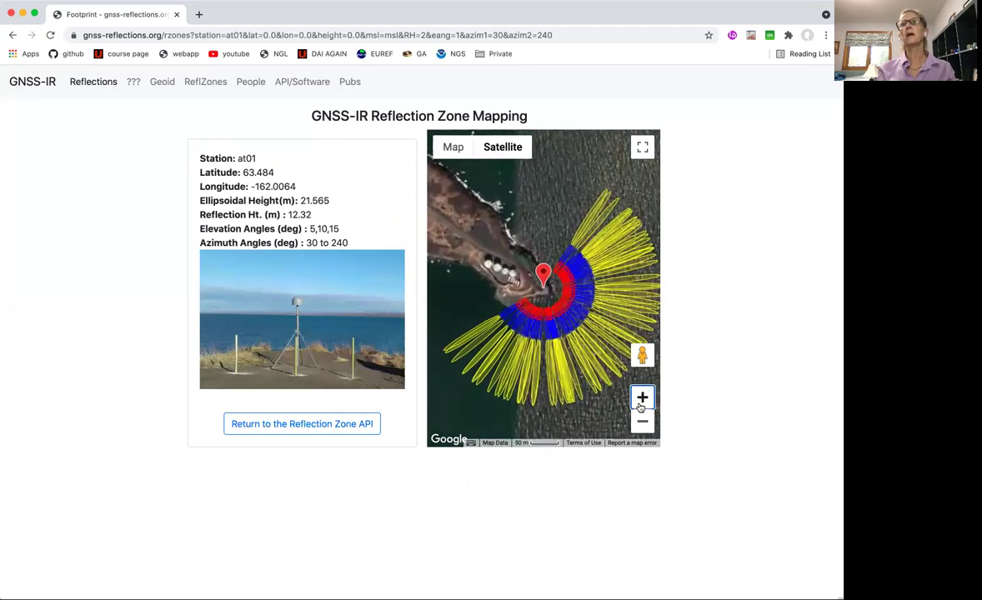
left_click(642, 404)
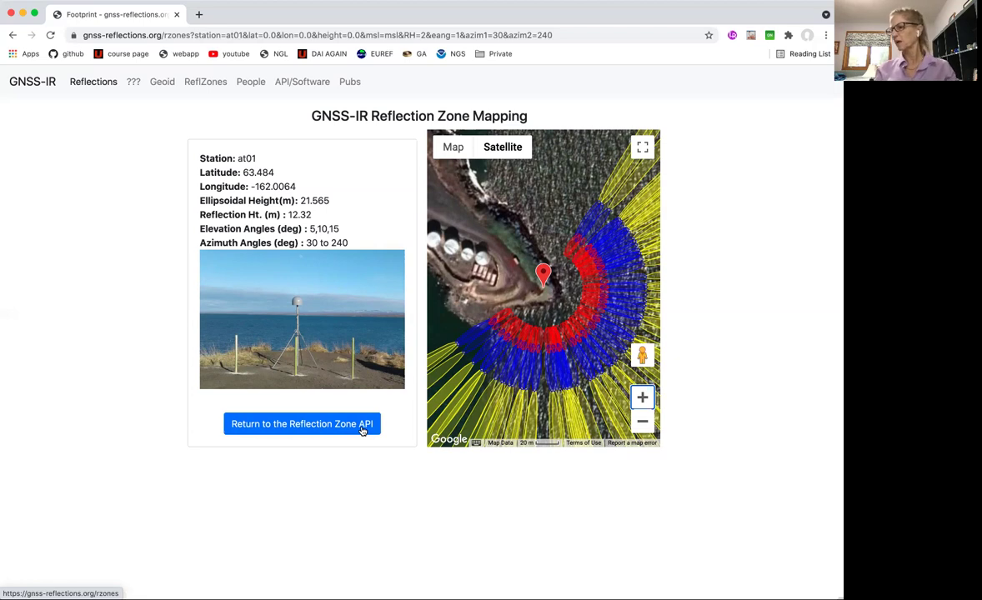
Back on the input form, submit station ac12 with elevations 5,7,10 and azimuths 0–360°
left_click(362, 427)
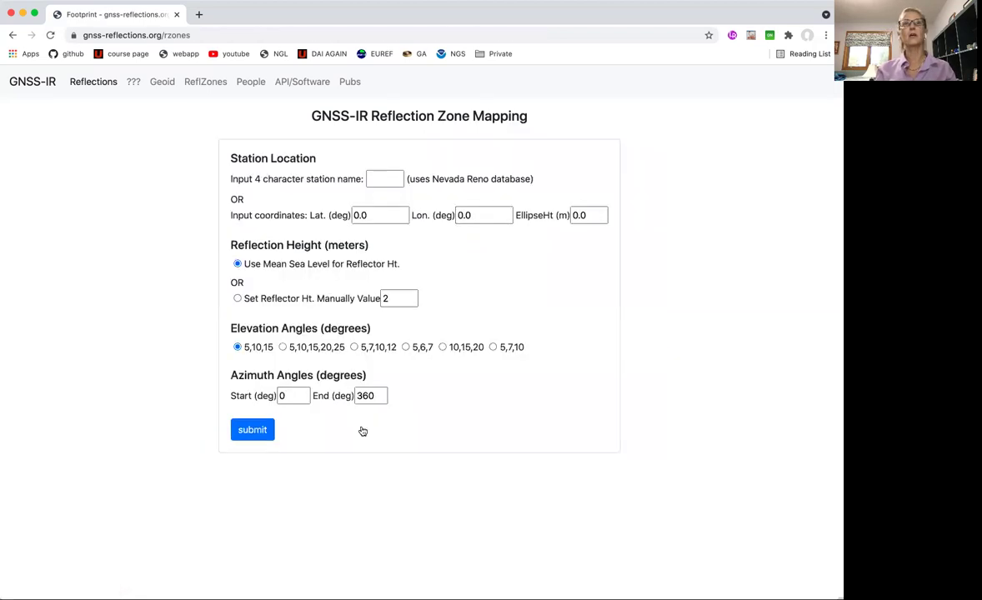
left_click(379, 177)
type("ac12")
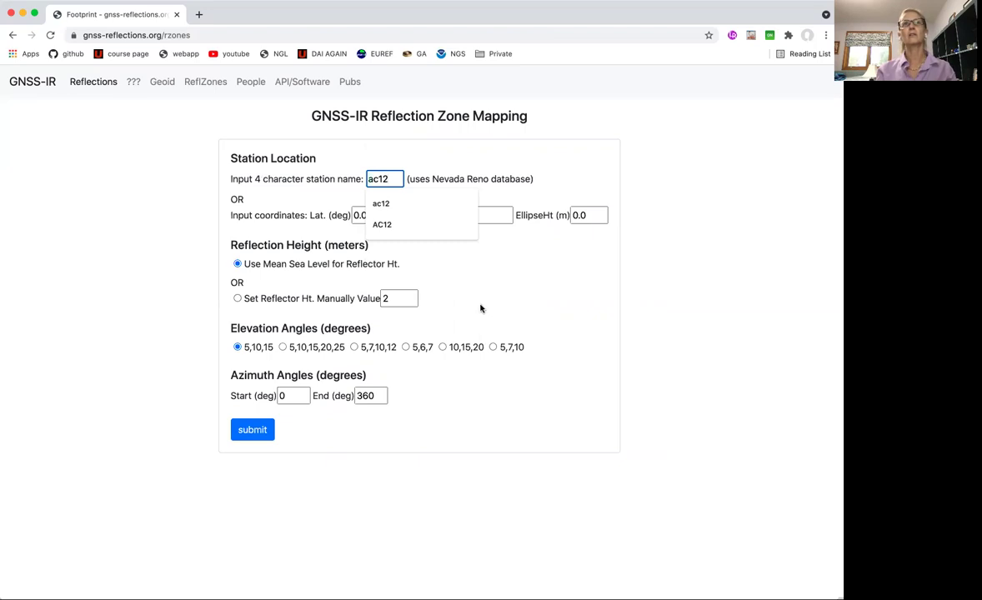
left_click(581, 331)
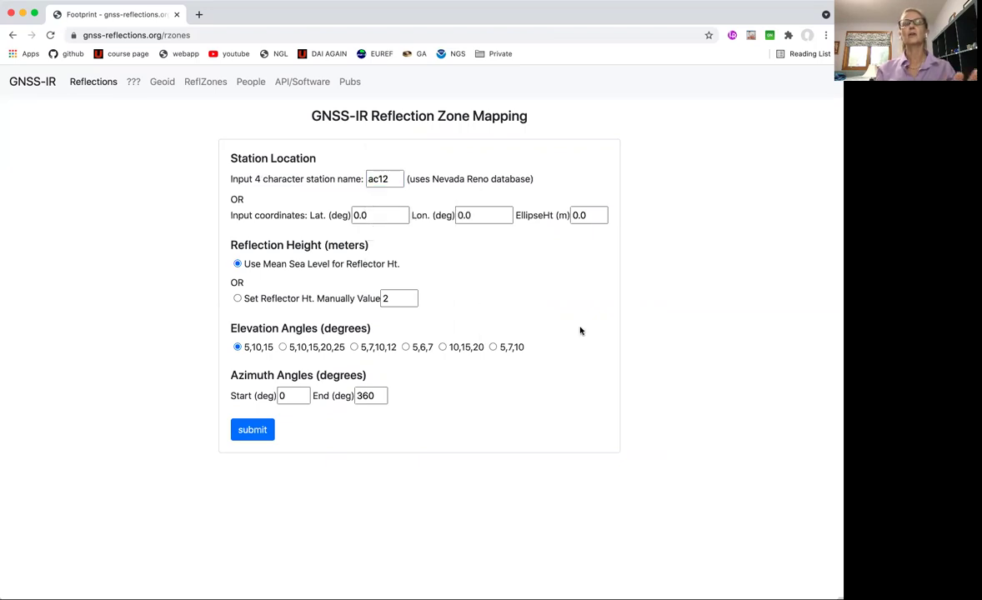
left_click(492, 347)
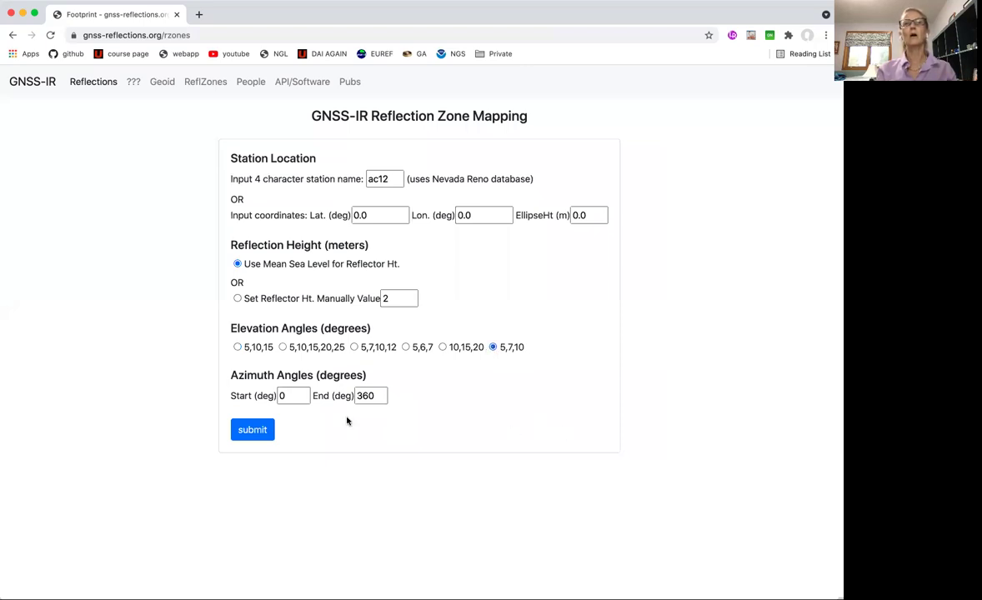
left_click(253, 430)
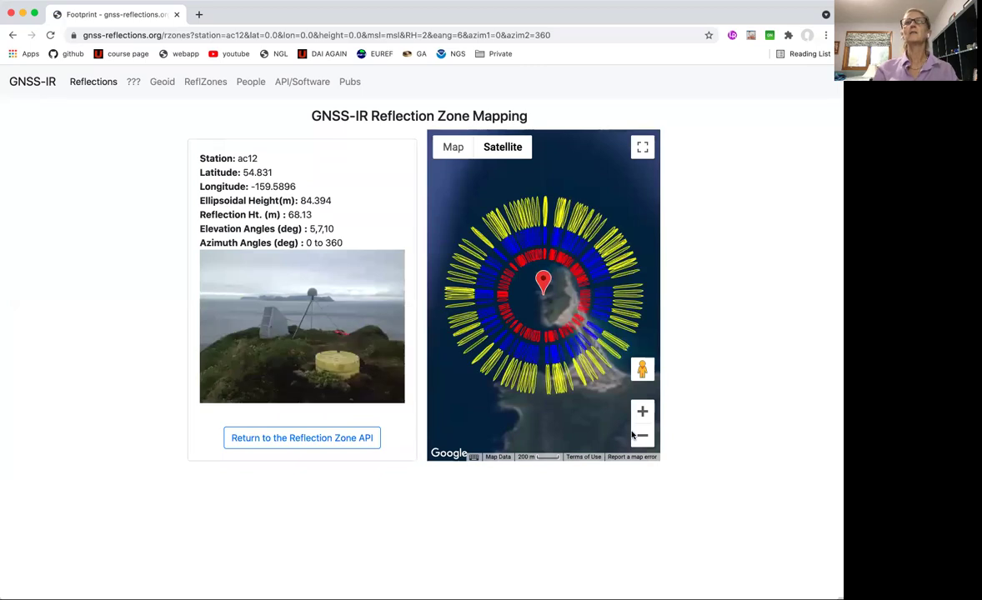
Highlight ac12's 68.13 m reflection height, then return to the blank input form
left_click_drag(288, 215, 314, 215)
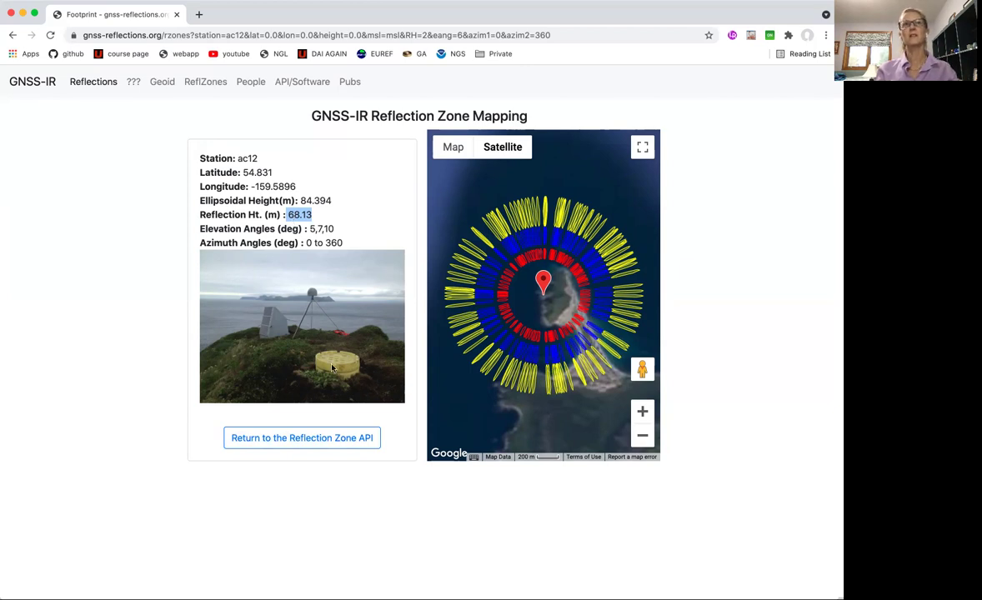
left_click(334, 439)
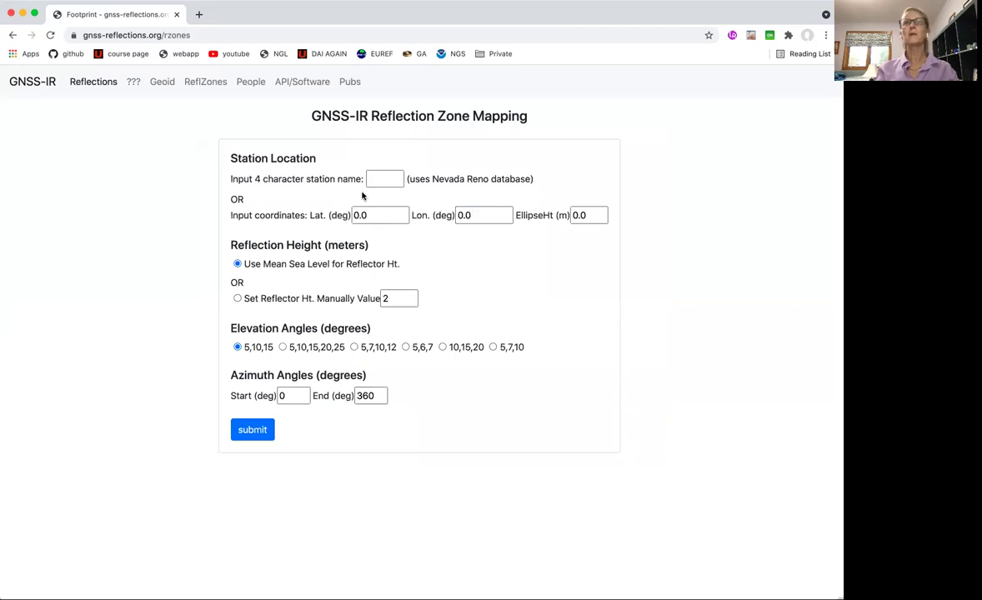
Submit station sbas with a manual 25 m reflector height, elevations 5,7,10, azimuths 0–180°
left_click(380, 177)
type("sbas")
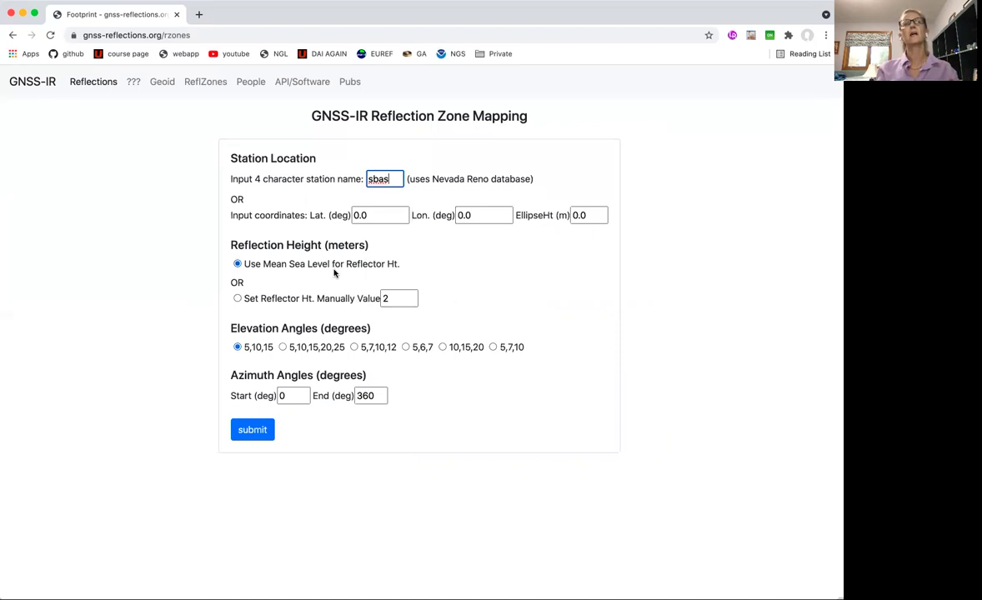
left_click(237, 299)
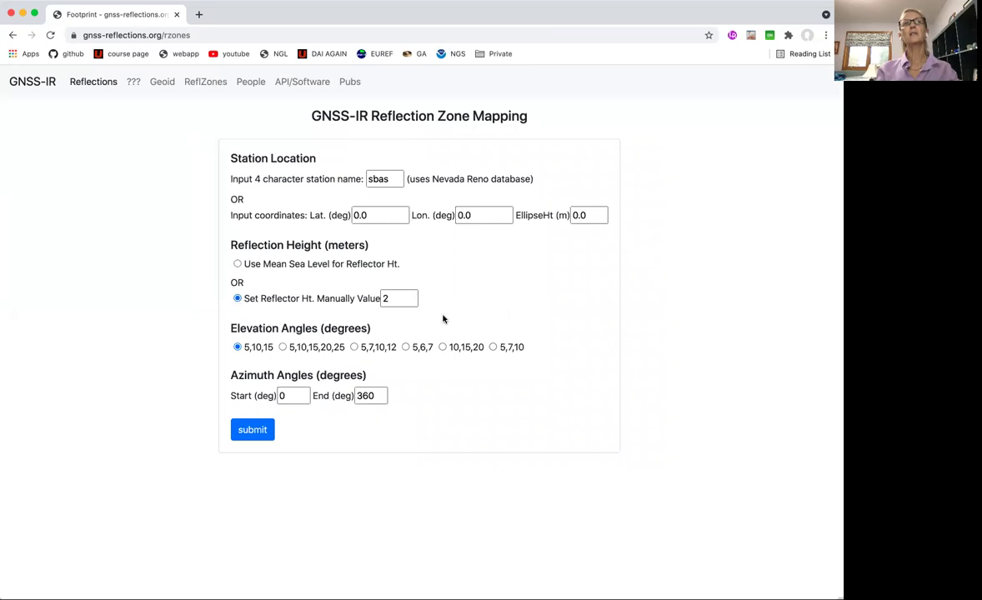
left_click(392, 298)
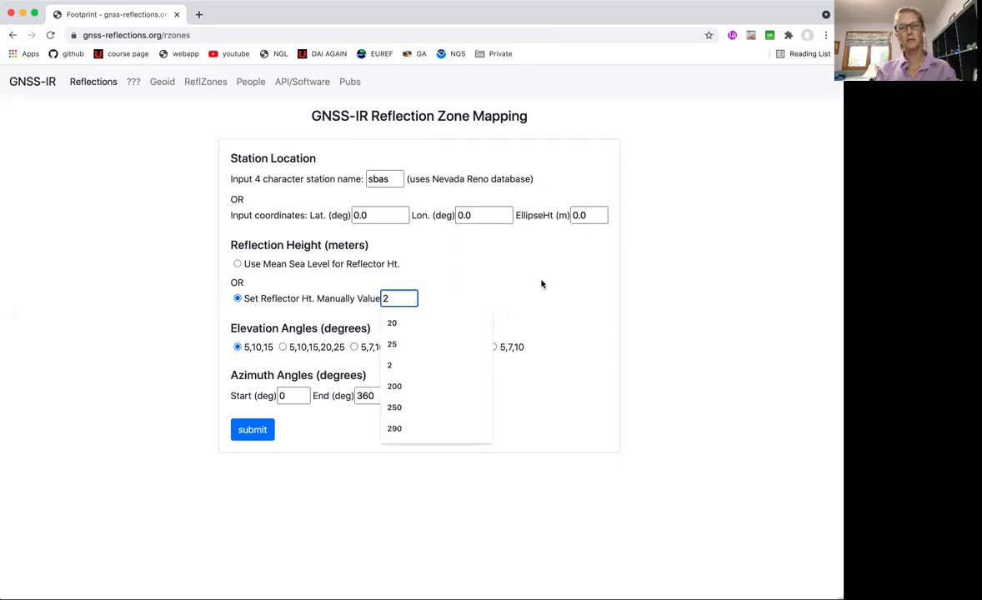
type("5")
left_click(590, 423)
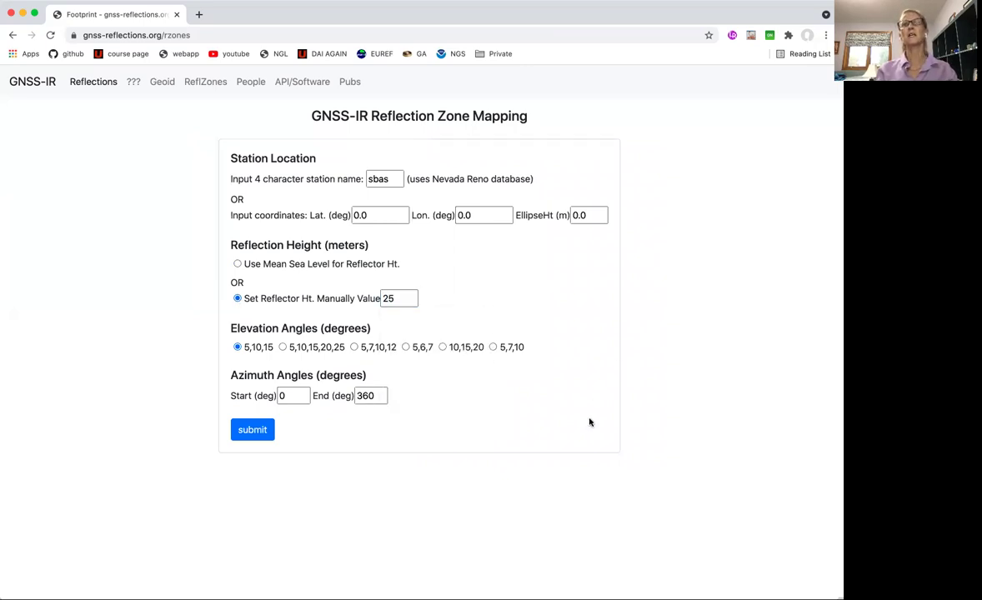
left_click(493, 348)
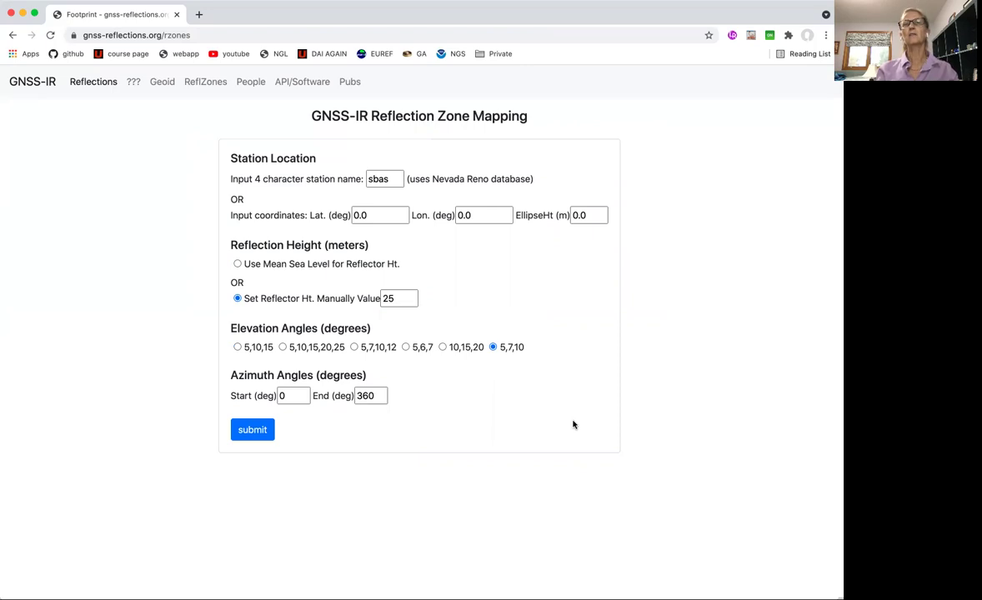
double_click(375, 396)
type("180")
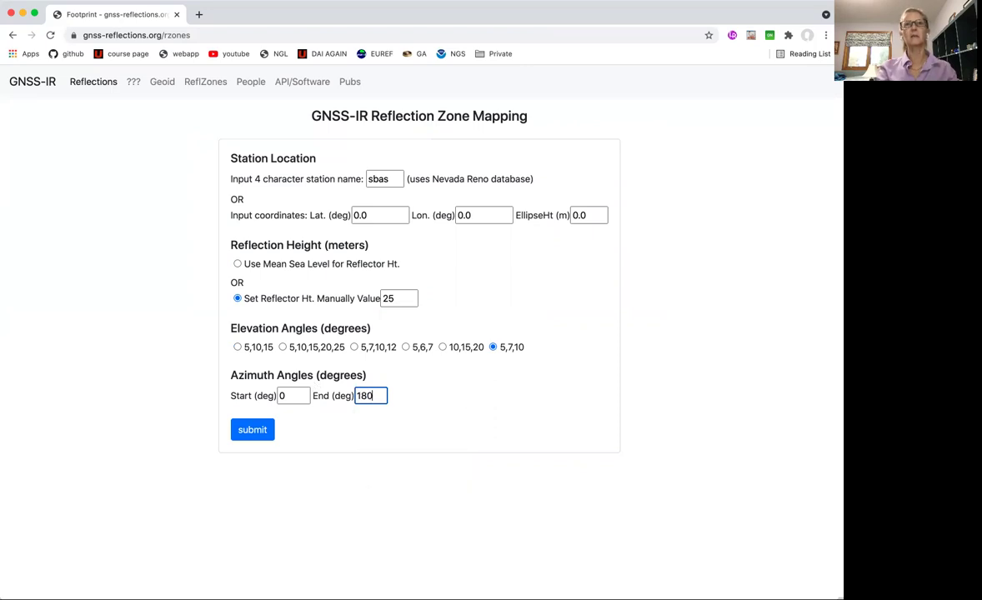
left_click(243, 436)
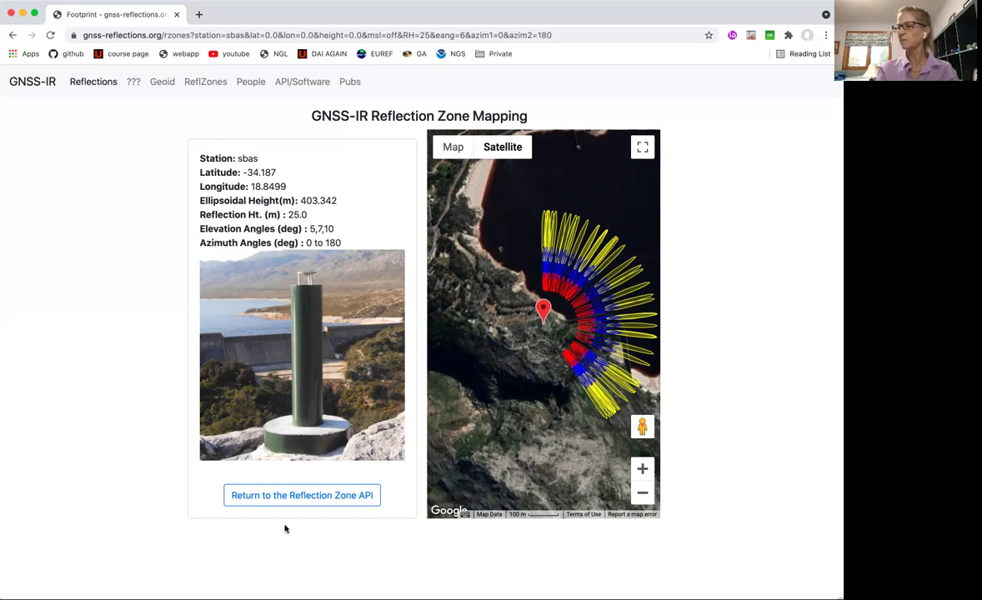
After viewing the sbas 0–180° ellipse map, return to the input form
left_click(300, 497)
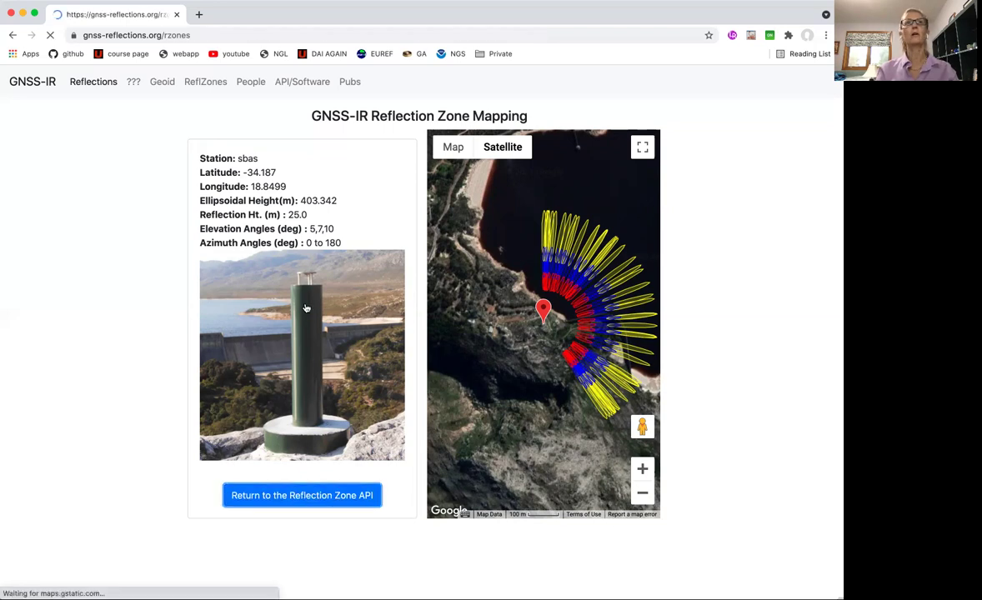
Submit station thu2 with the default height, 5,10,15 elevations and 0–360° azimuths
left_click(372, 178)
type("thu2")
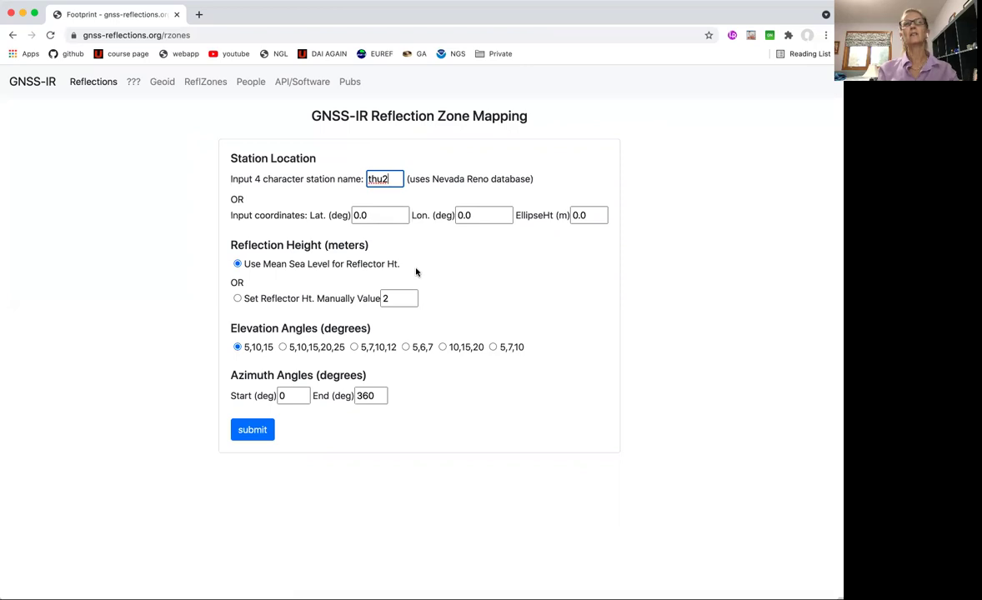
left_click(264, 432)
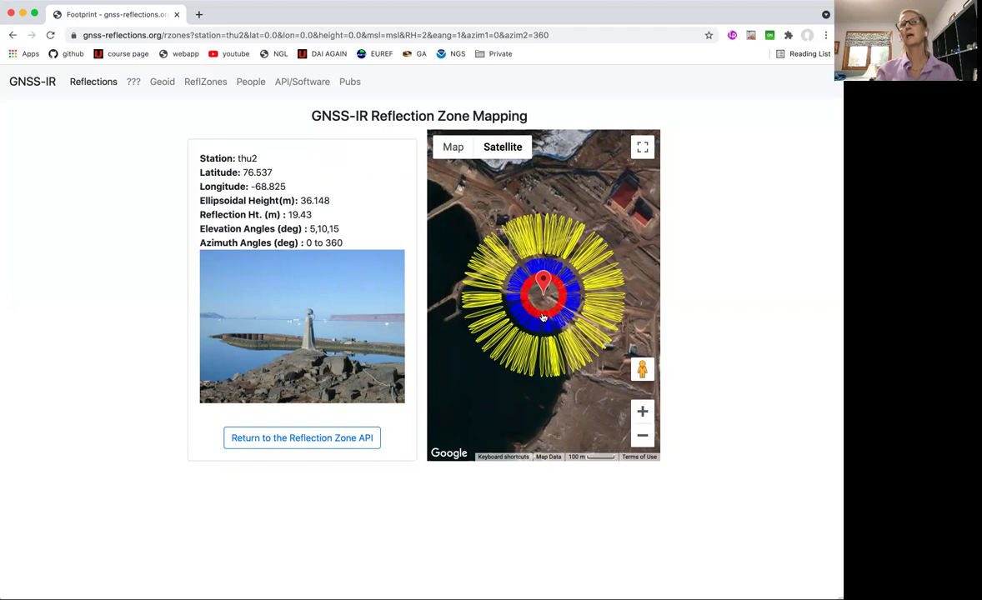
Resubmit thu2 with elevations 5,7,10,12 and azimuths limited to 180–270°
left_click(354, 438)
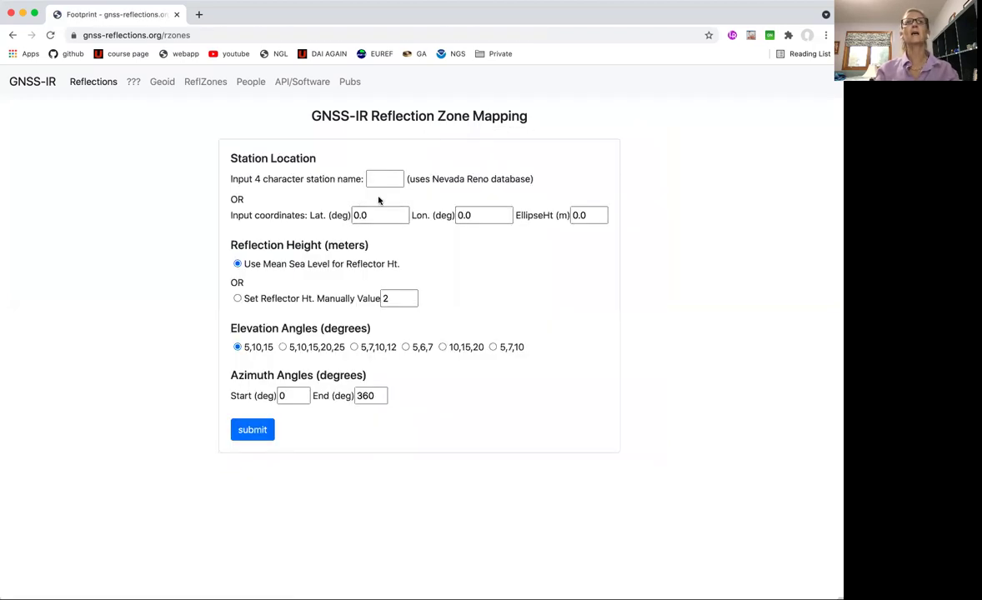
left_click(382, 185)
type("thu")
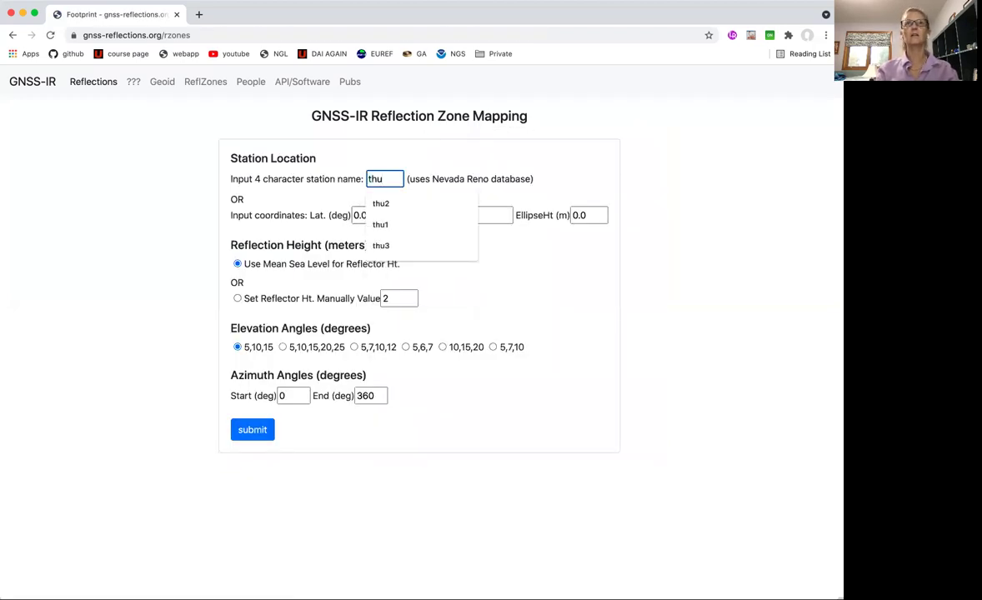
type("2")
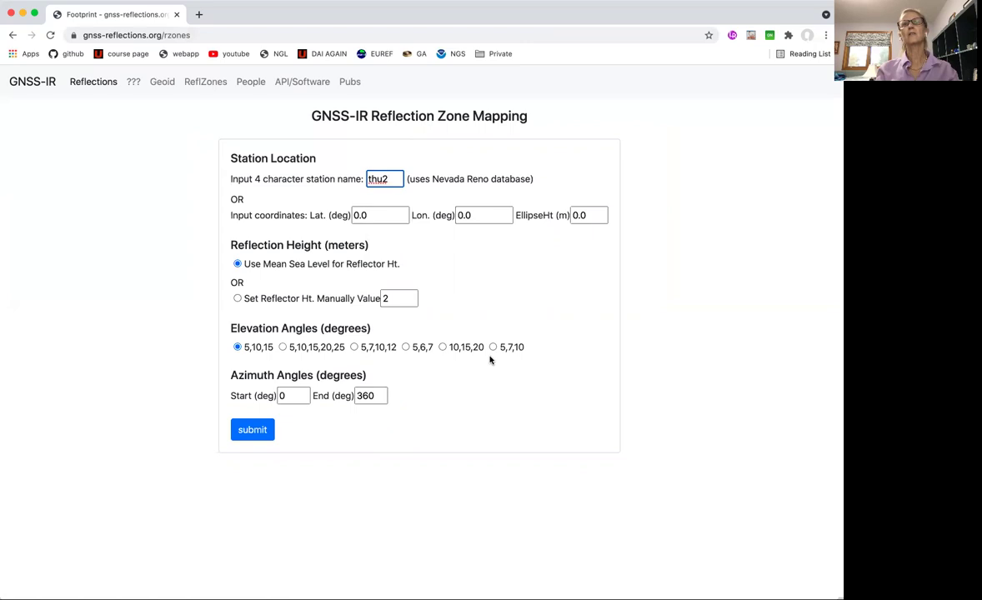
left_click(354, 347)
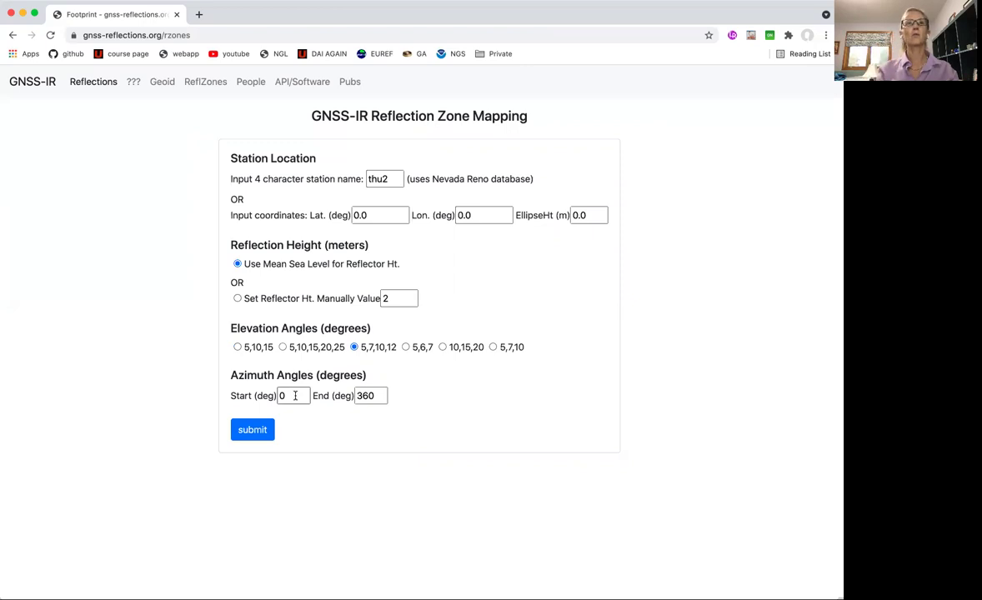
left_click(295, 396)
key("BackSpace")
type("180")
key("Tab")
type("270")
left_click(252, 429)
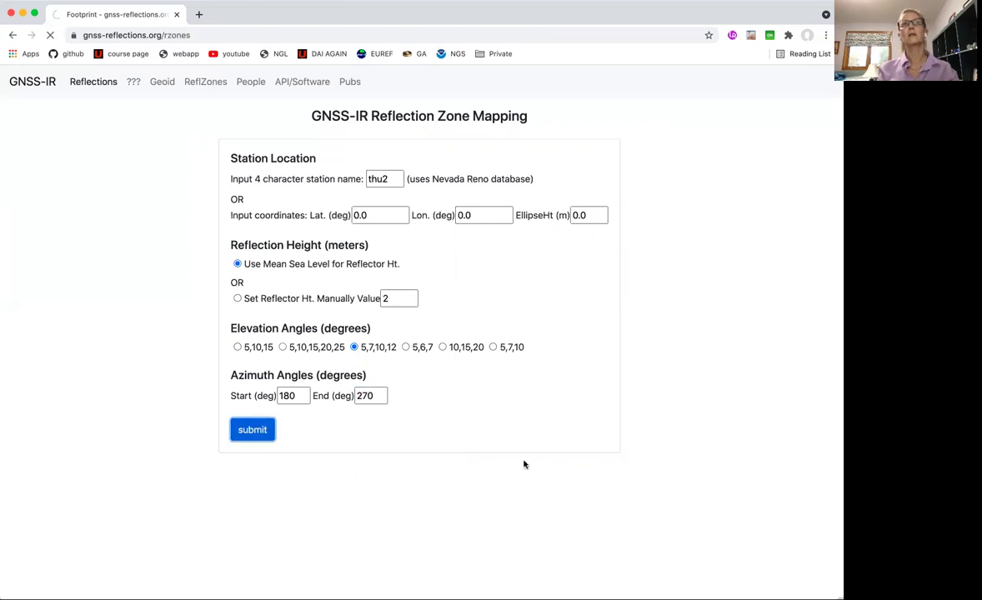